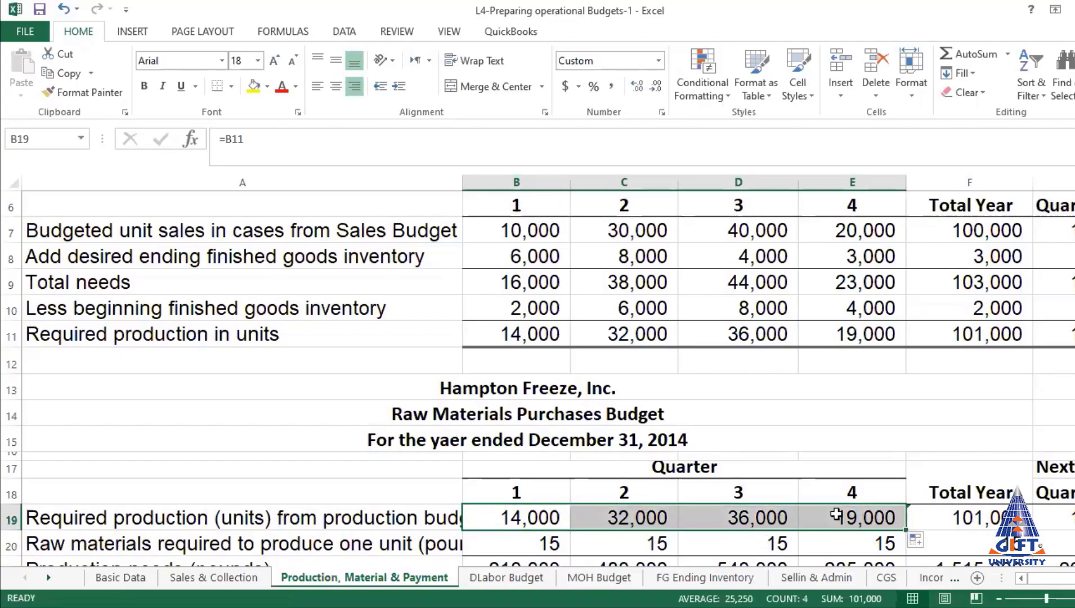
# - Total the four quarters' required production in F19 with AutoSum over B19:E19 and compare it with F11
pyautogui.click(557, 516)
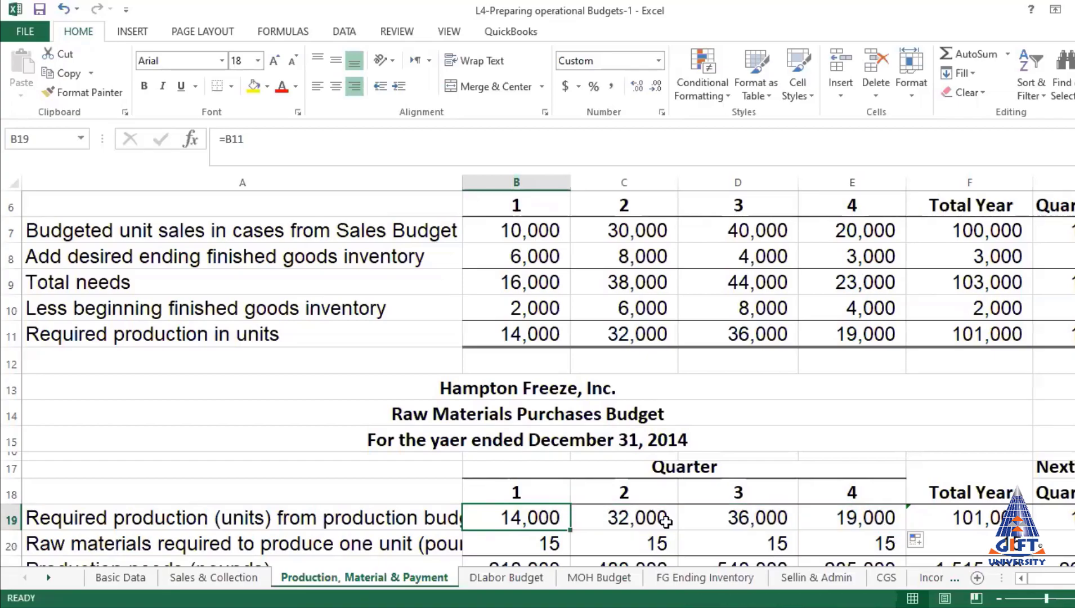
pyautogui.click(960, 521)
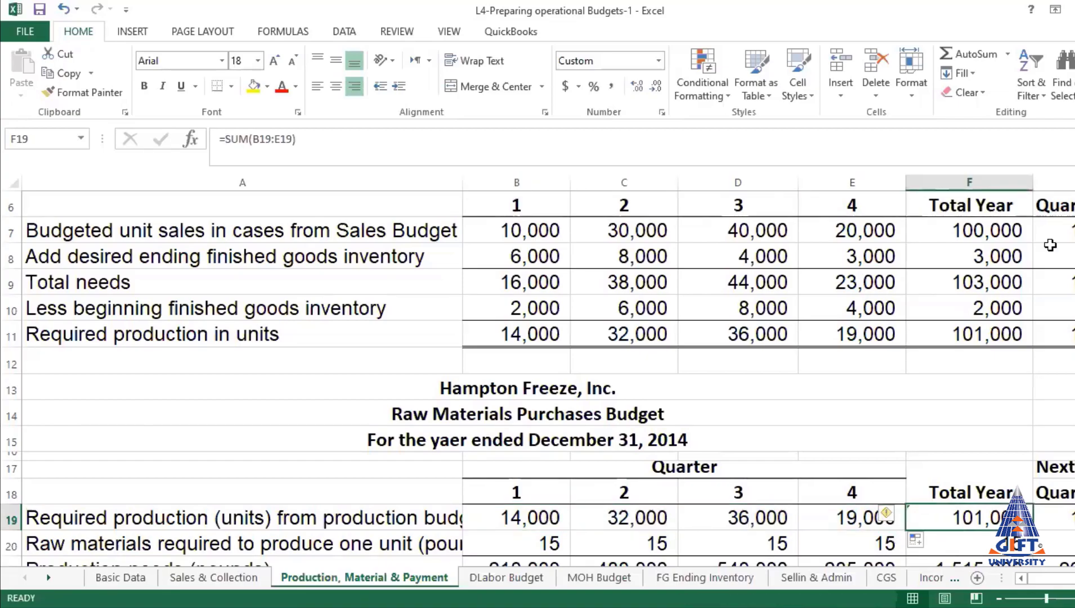
pyautogui.click(957, 55)
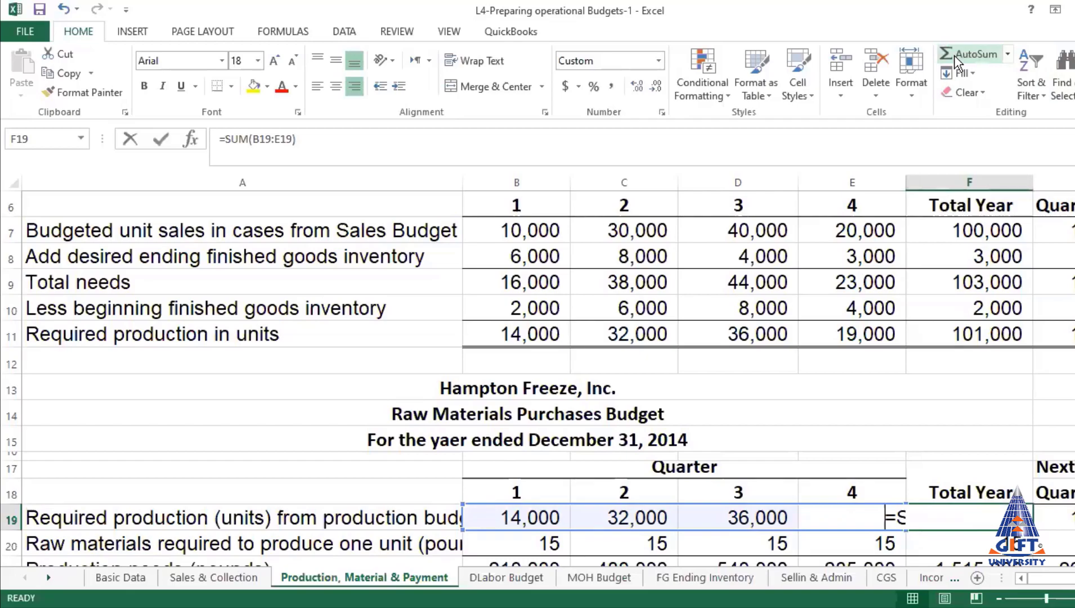
pyautogui.press('Return')
pyautogui.click(991, 518)
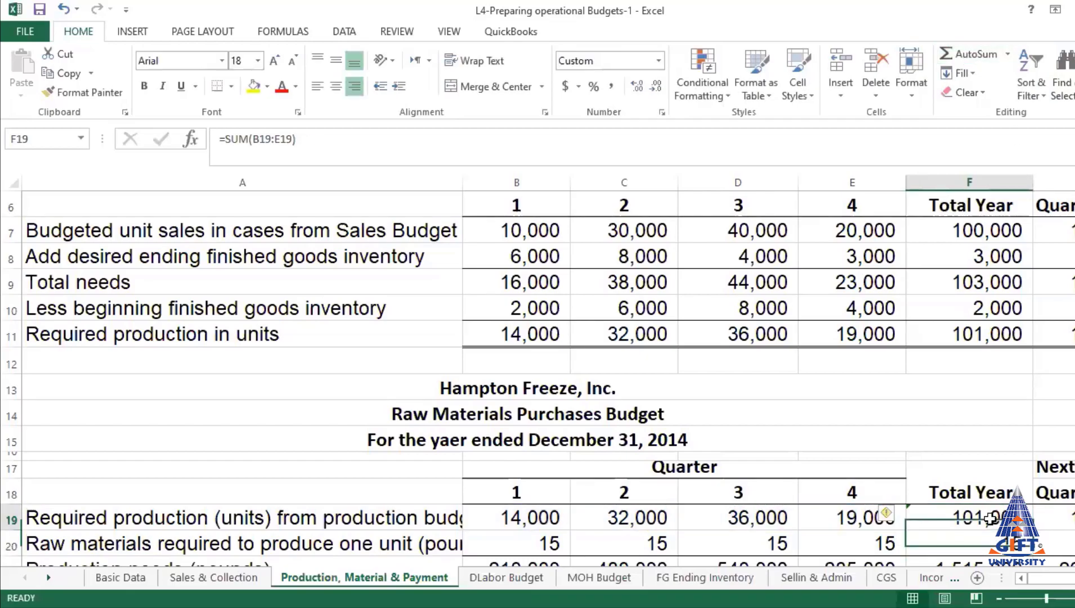
pyautogui.scroll(-2, 957, 360)
pyautogui.scroll(2, 997, 373)
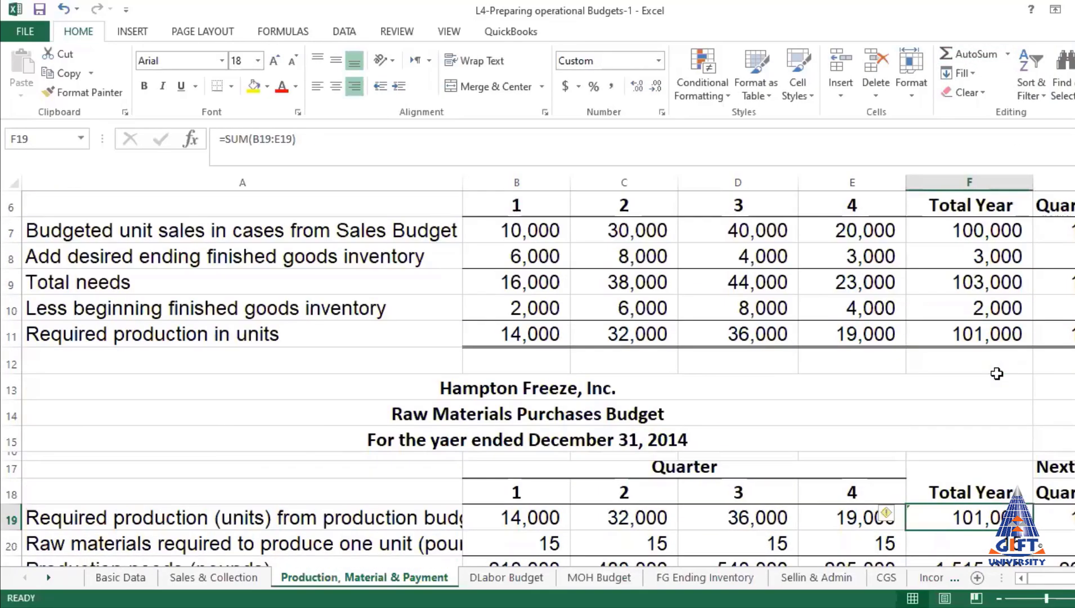
pyautogui.click(985, 334)
pyautogui.click(985, 510)
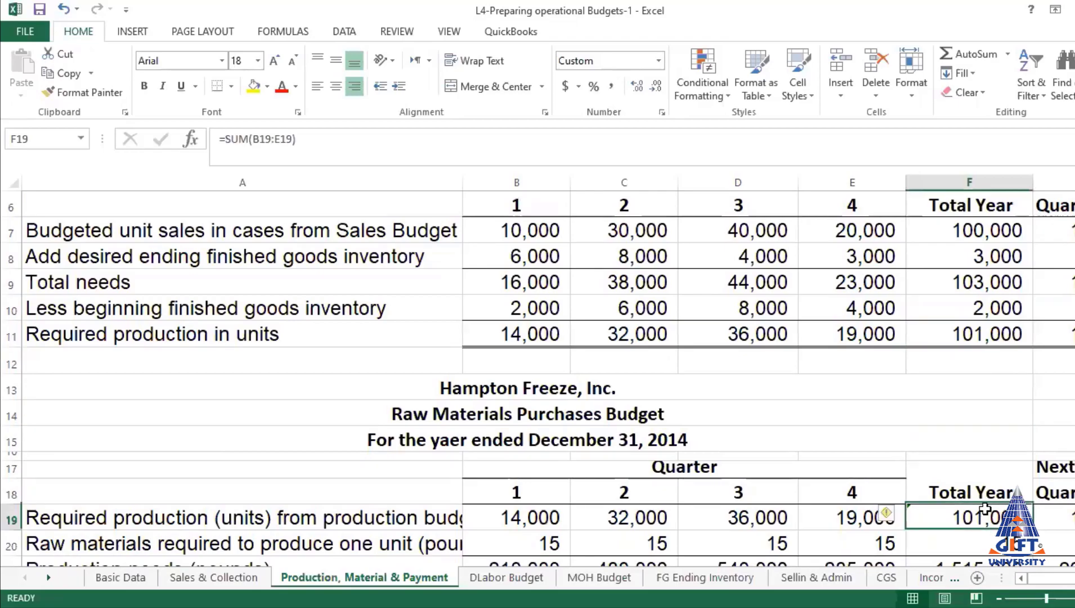
# - Link quarter 1's raw materials required per unit in B20 to cell B13 of the Basic Data sheet
pyautogui.scroll(-2, 907, 365)
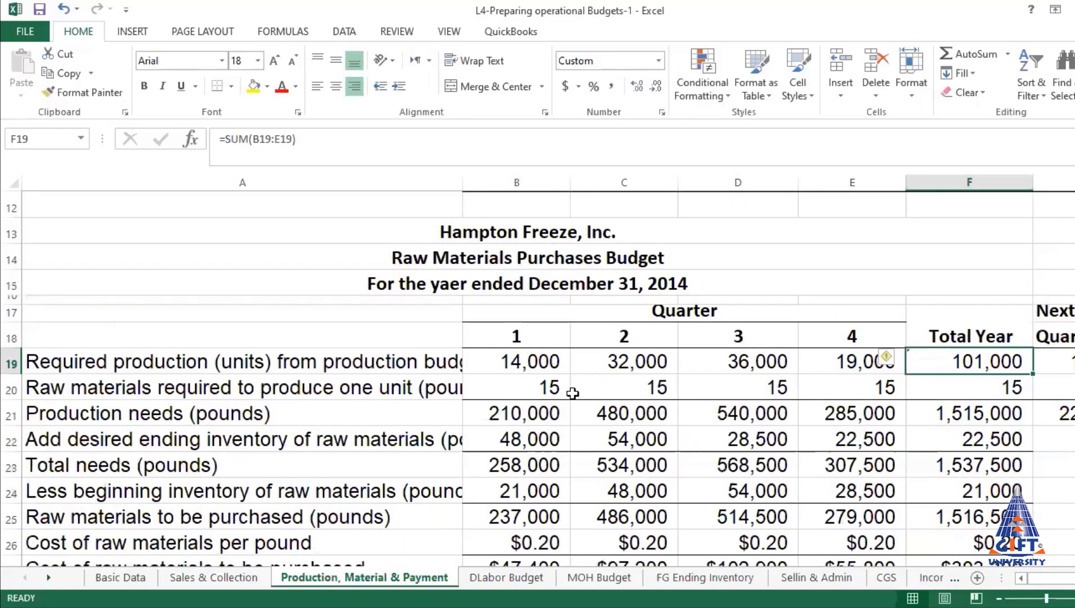
pyautogui.click(541, 387)
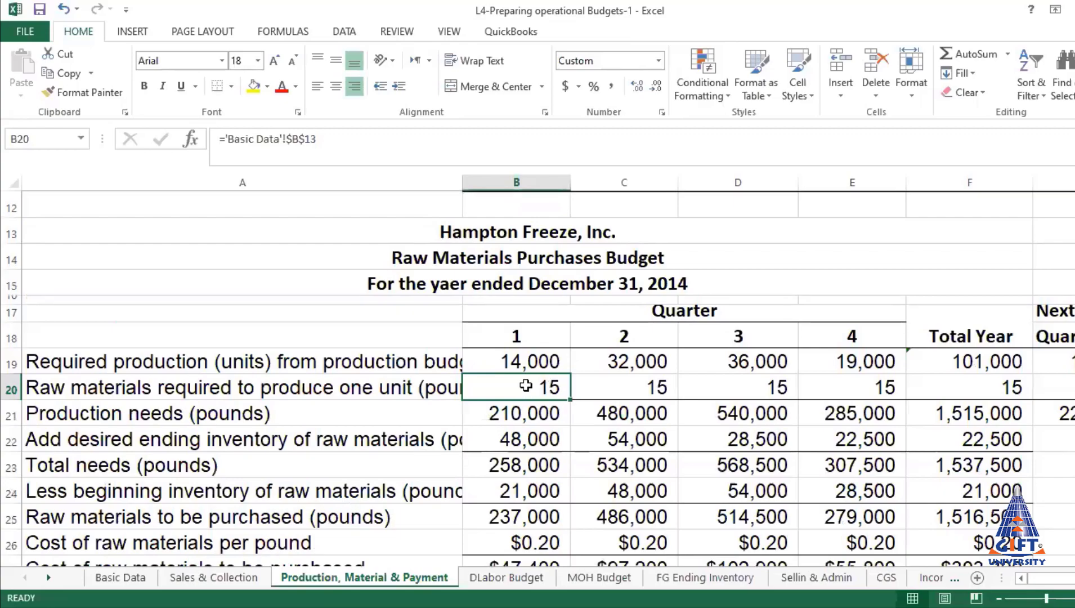
pyautogui.click(125, 578)
pyautogui.scroll(-2, 428, 360)
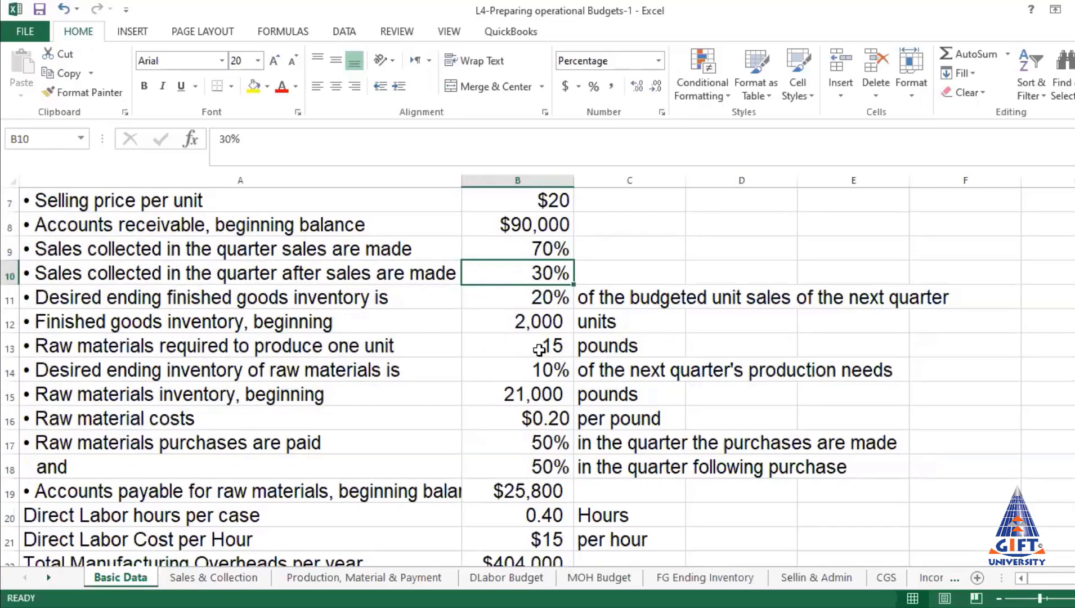
pyautogui.click(374, 577)
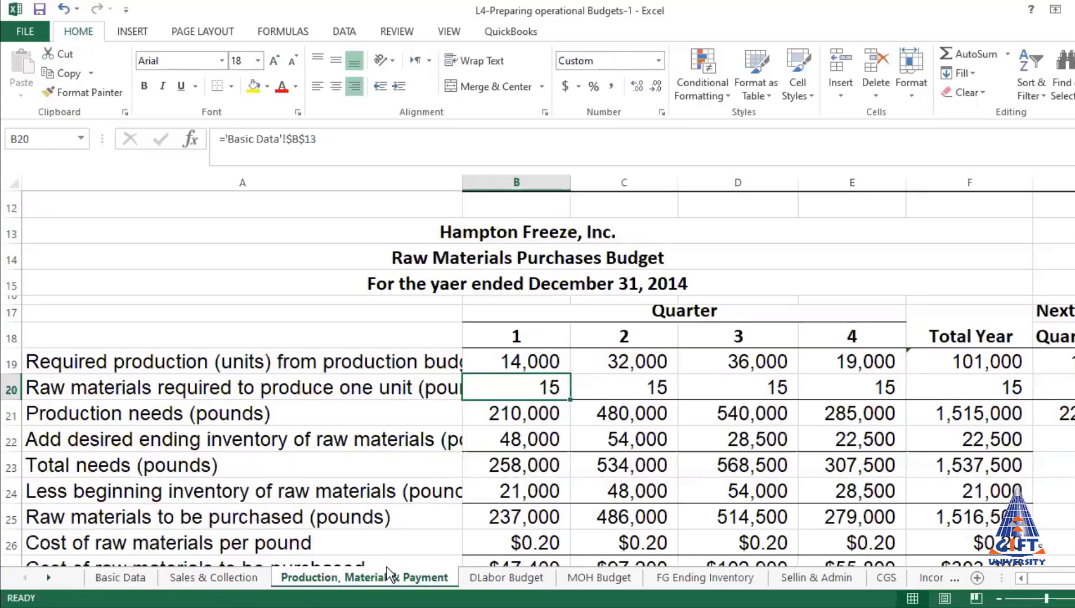
pyautogui.write('=')
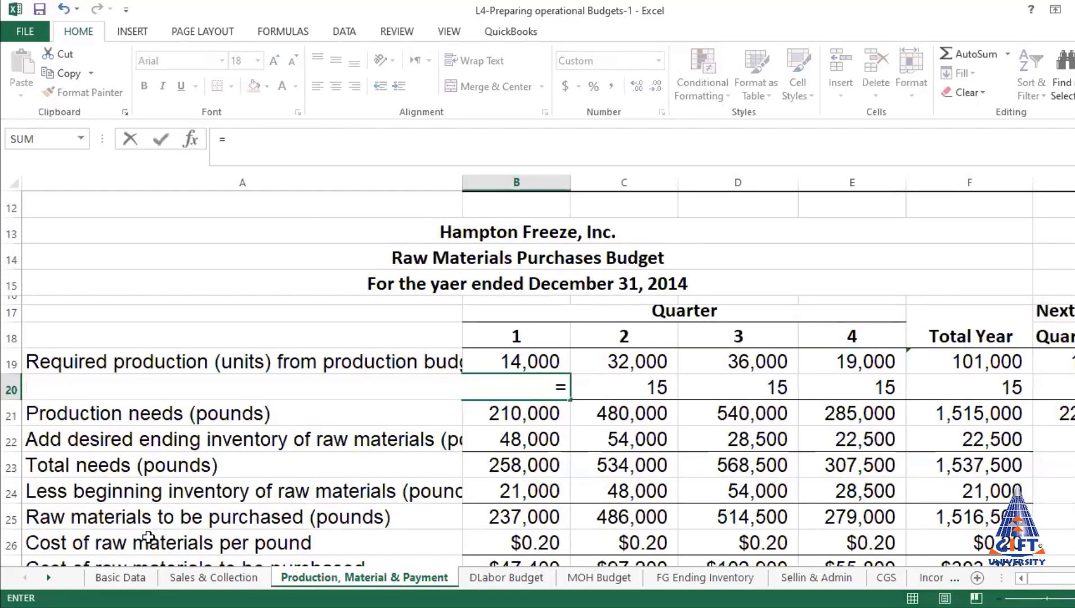
pyautogui.click(124, 578)
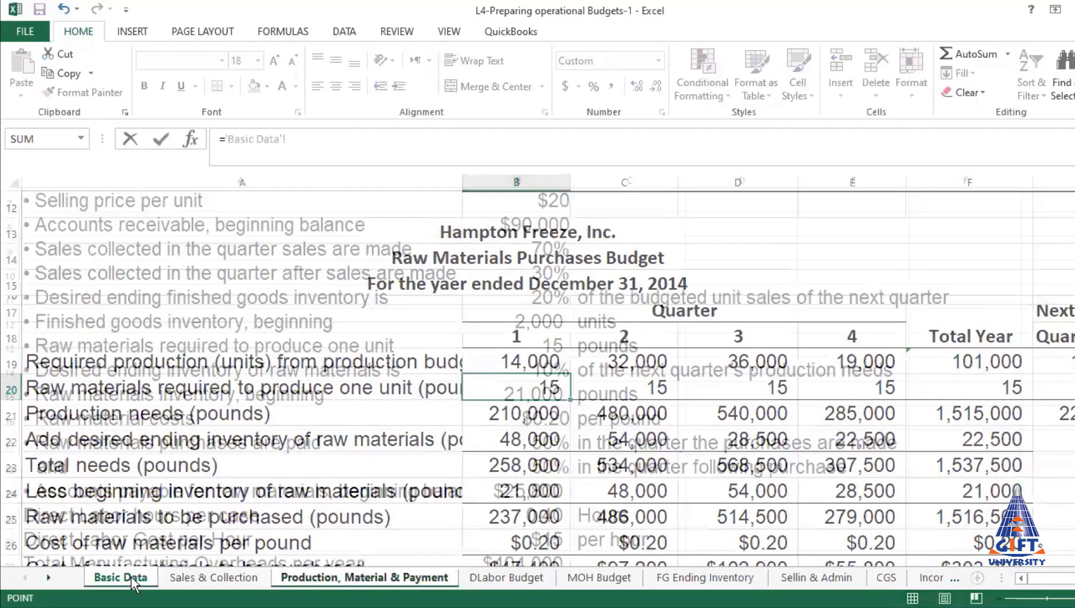
pyautogui.click(551, 344)
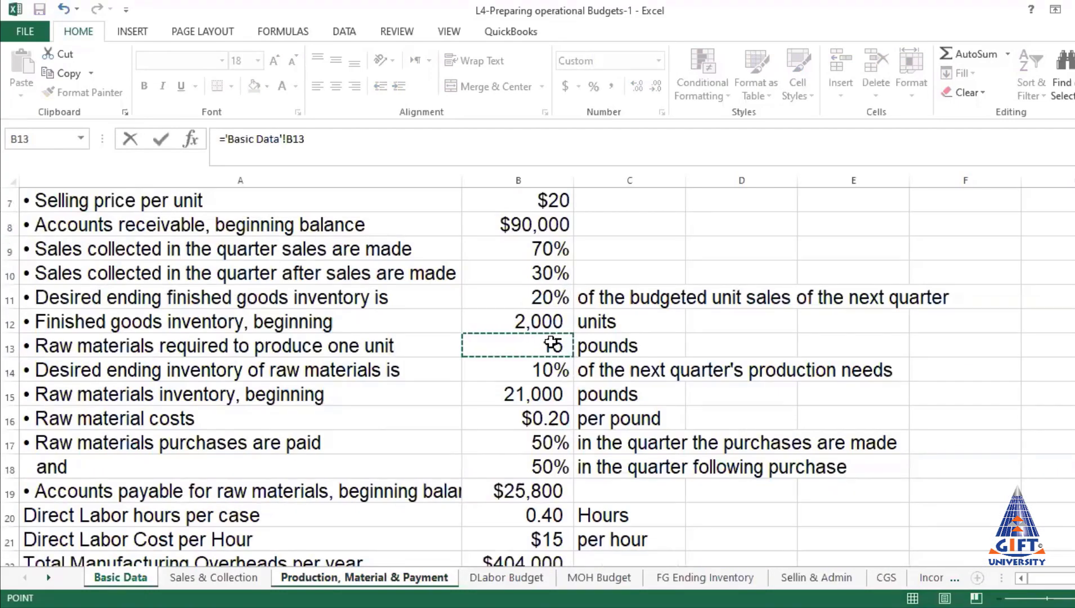
pyautogui.press('Return')
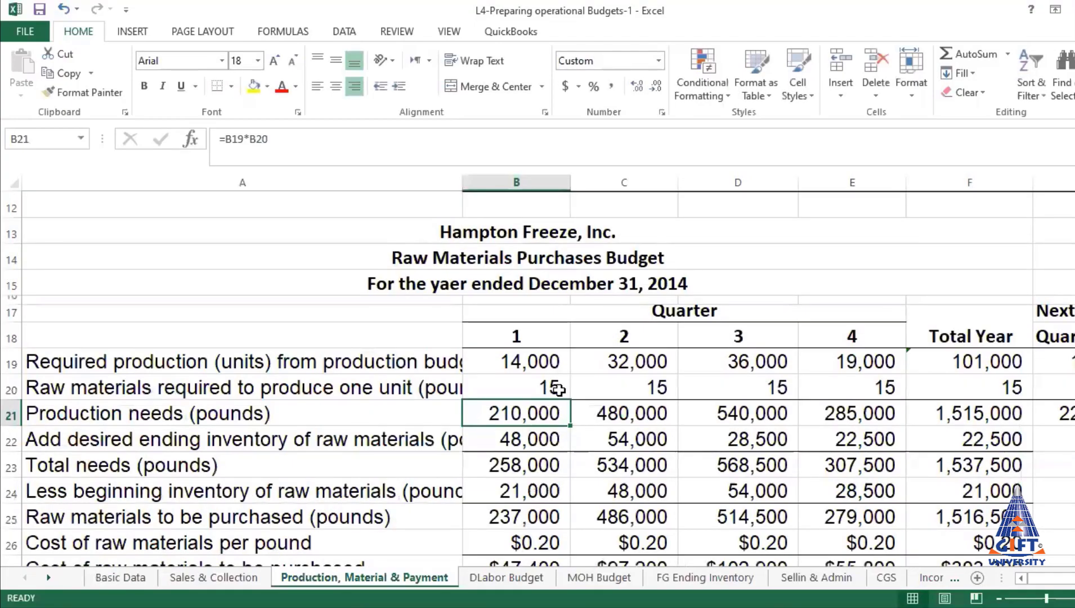
# - Make the Basic Data reference in B20 absolute as $B$13
pyautogui.click(557, 389)
pyautogui.click(128, 578)
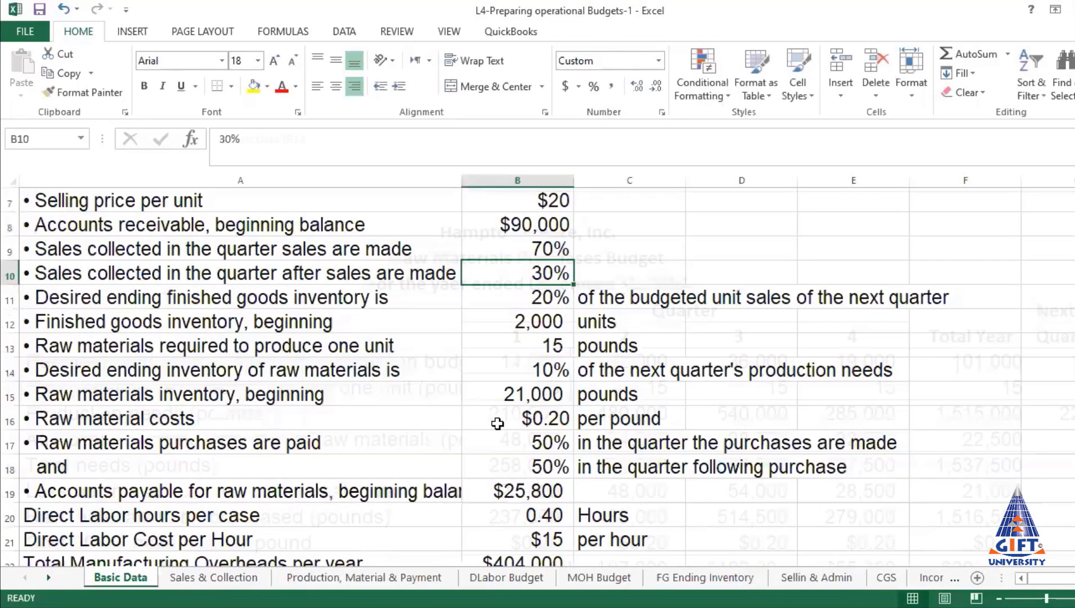
pyautogui.click(310, 578)
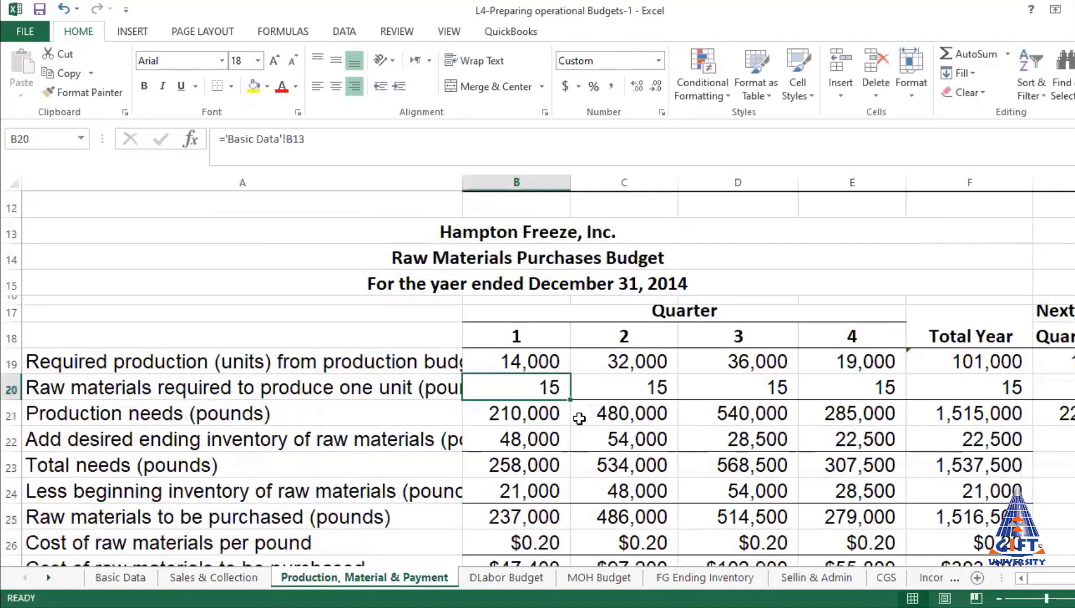
pyautogui.click(295, 139)
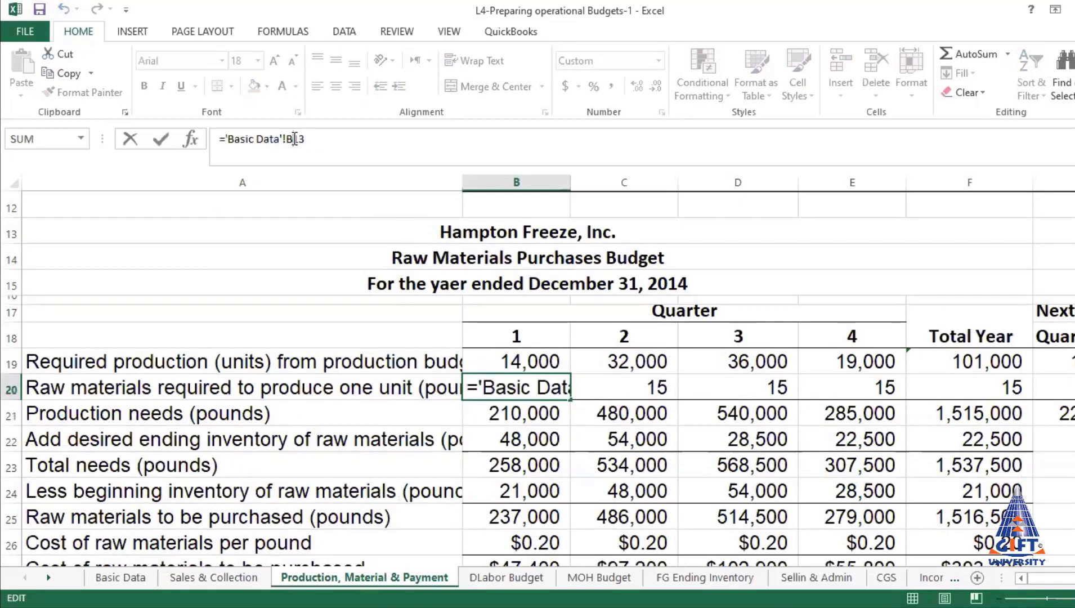
pyautogui.press('F4')
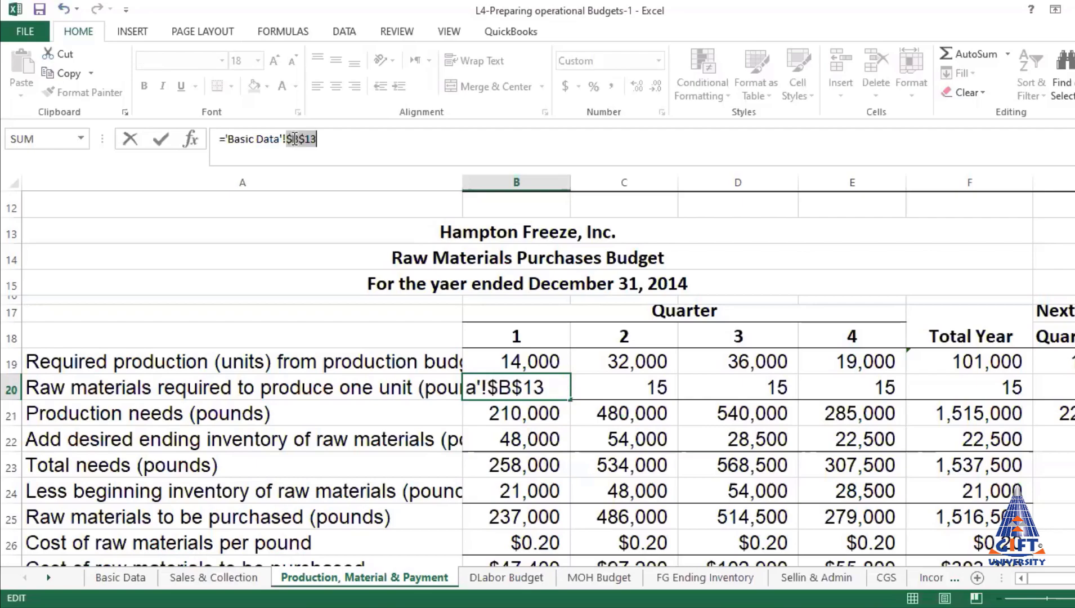
pyautogui.press('Return')
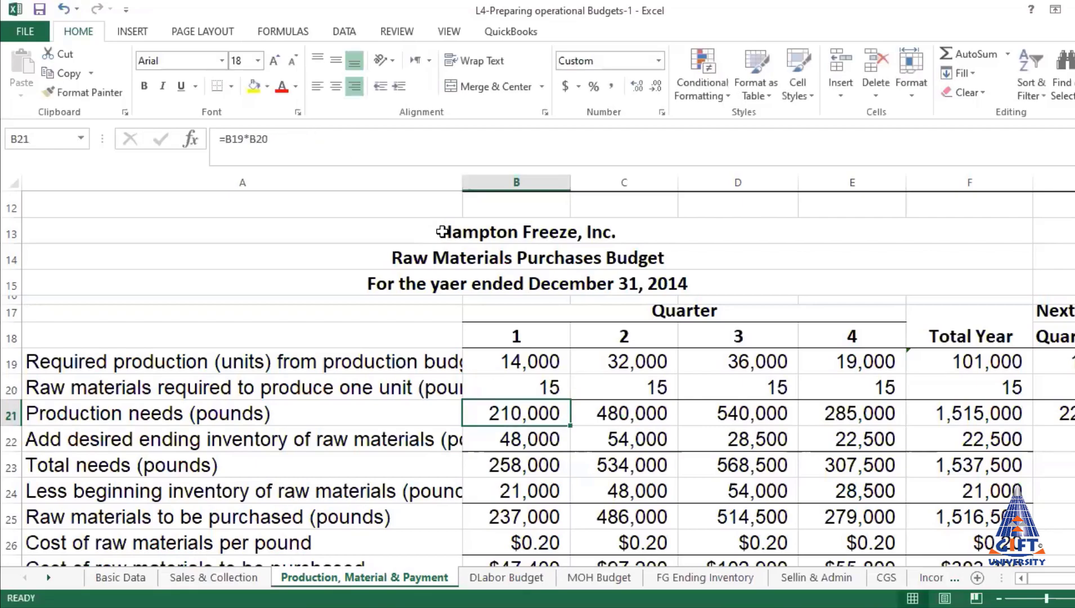
# - Fill the raw materials per unit formula from B20 across to F20 and check the copy in C20
pyautogui.click(539, 388)
pyautogui.moveTo(570, 400); pyautogui.dragTo(982, 398)
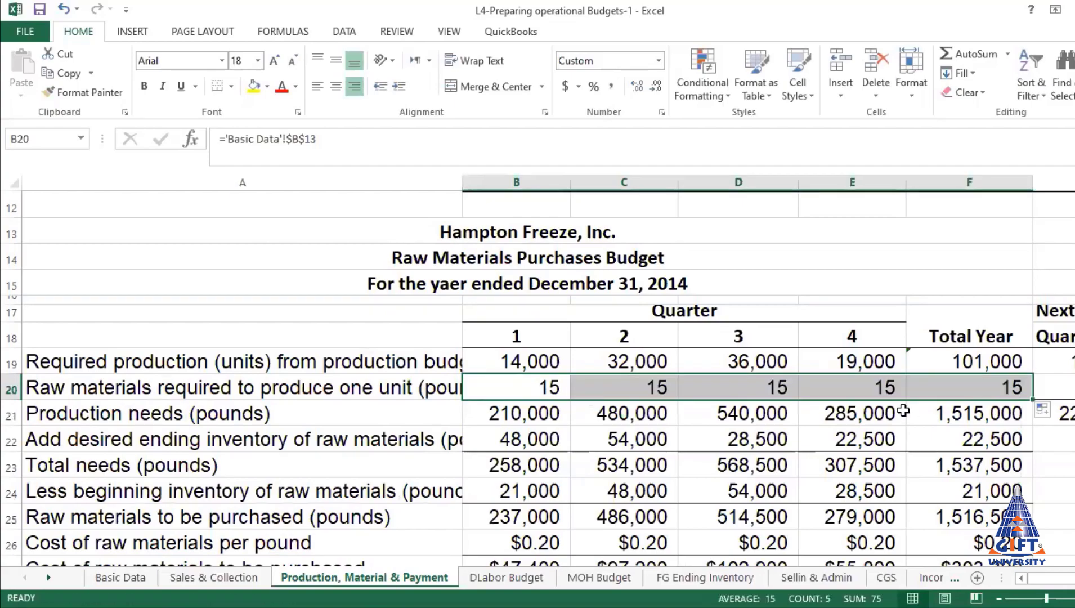
pyautogui.click(655, 388)
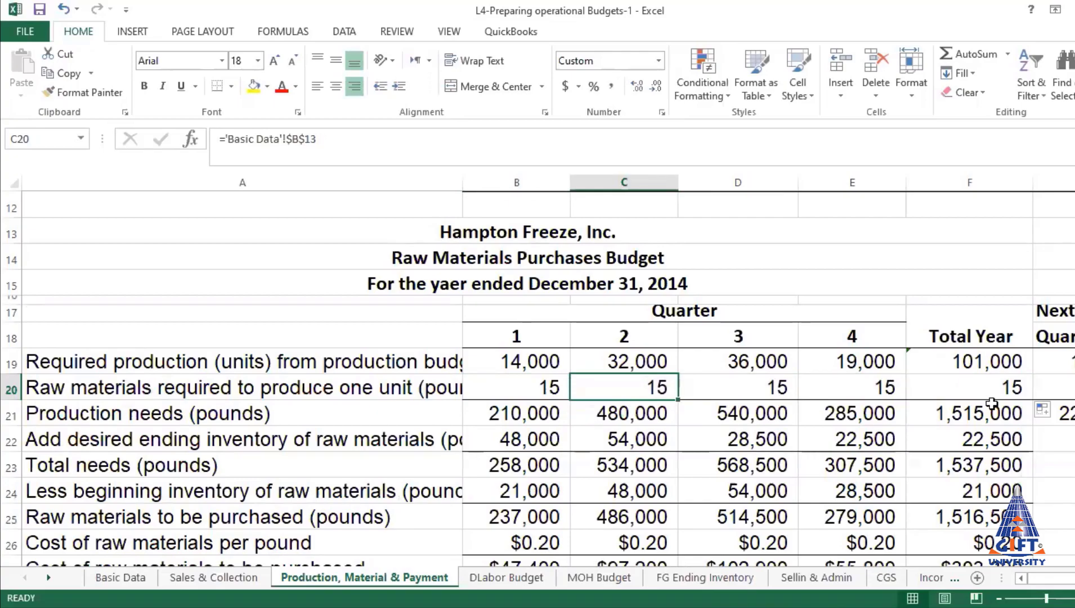
# - Clear the contents of B21:F27, from production needs down to the cost of raw materials to be purchased
pyautogui.scroll(-1, 934, 434)
pyautogui.moveTo(625, 361); pyautogui.dragTo(962, 414)
pyautogui.moveTo(967, 466); pyautogui.dragTo(968, 491)
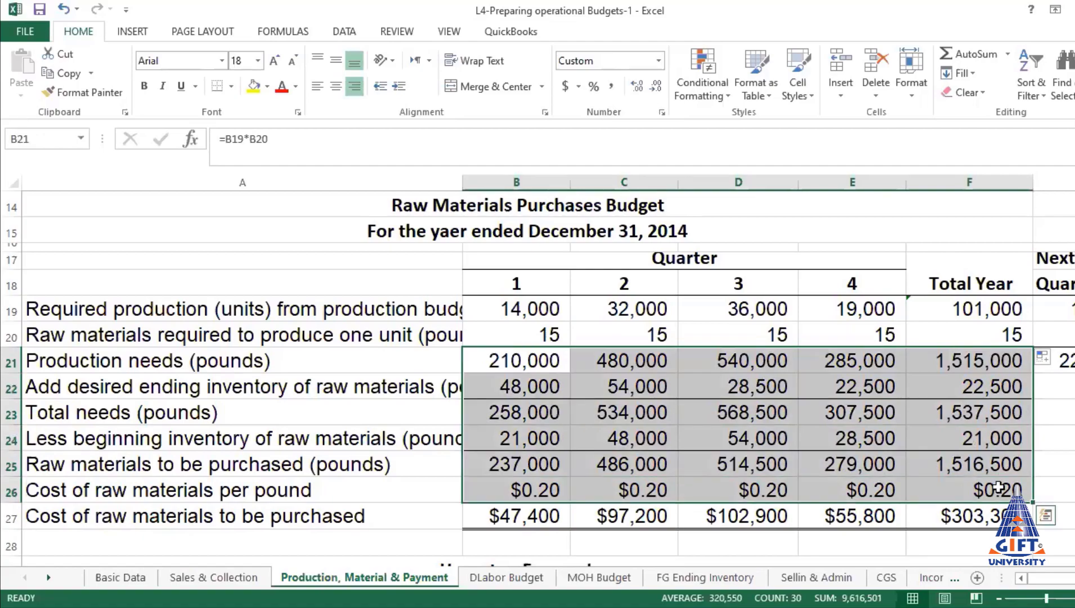
pyautogui.moveTo(543, 363); pyautogui.dragTo(971, 514)
pyautogui.press('Delete')
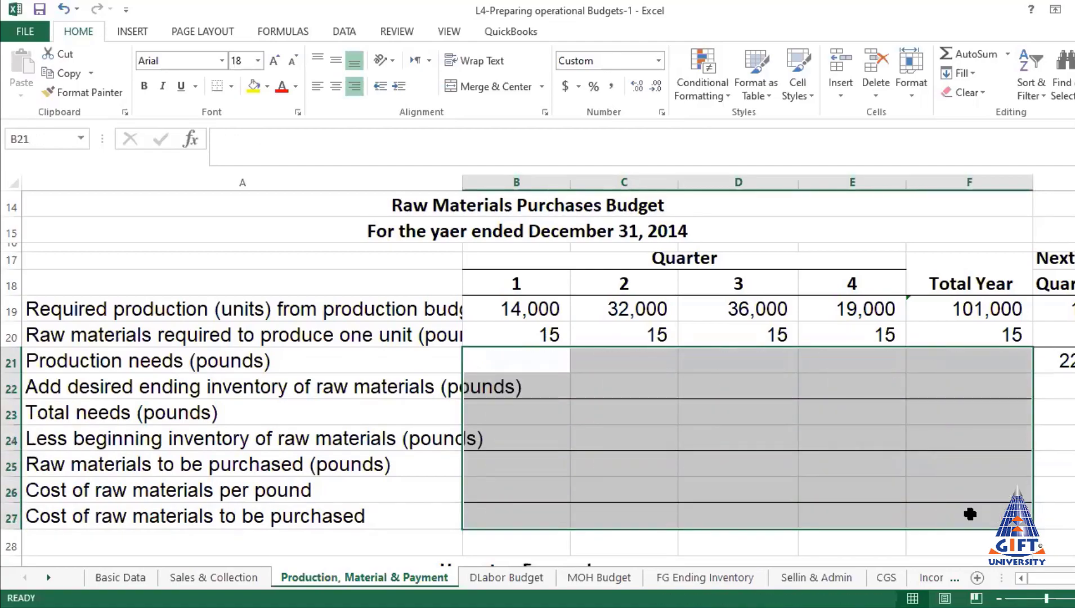
# - Calculate production needs in B21 as =B19*B20 and fill the formula across to F21
pyautogui.click(692, 455)
pyautogui.click(528, 366)
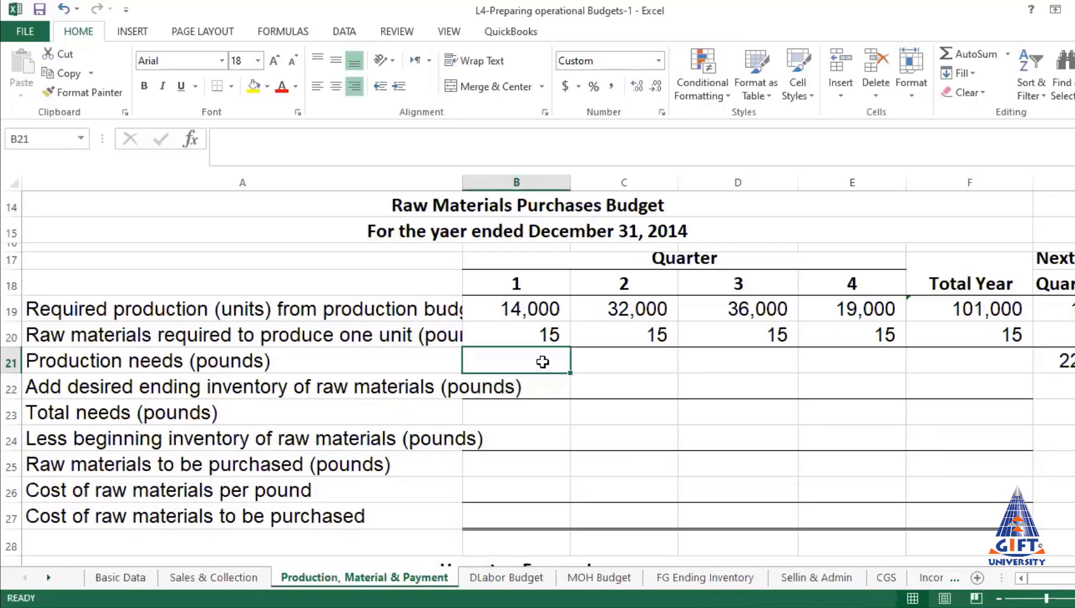
pyautogui.write('=')
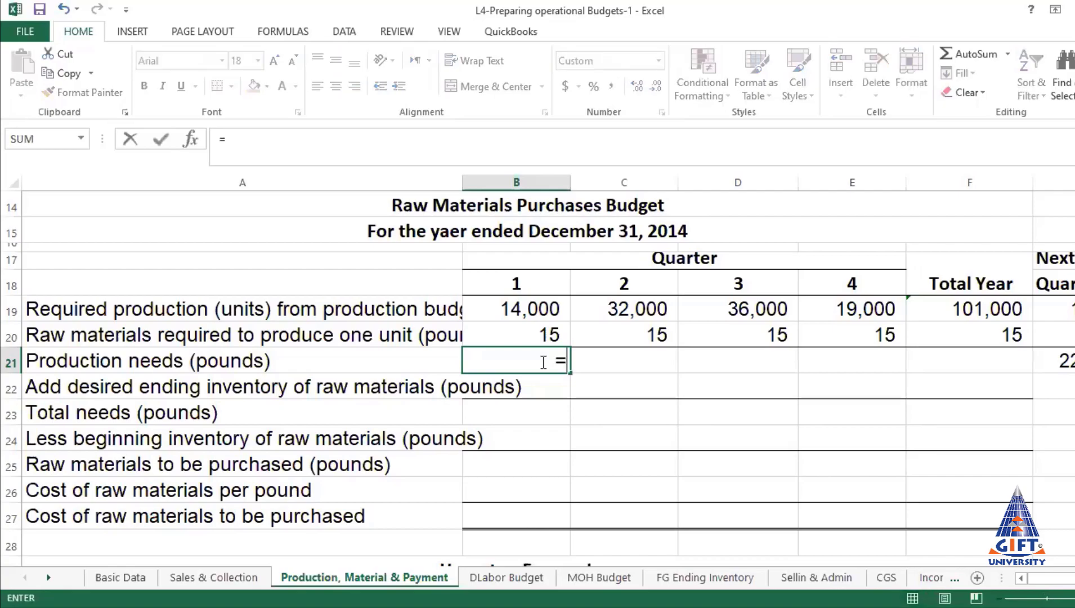
pyautogui.click(521, 318)
pyautogui.write('*')
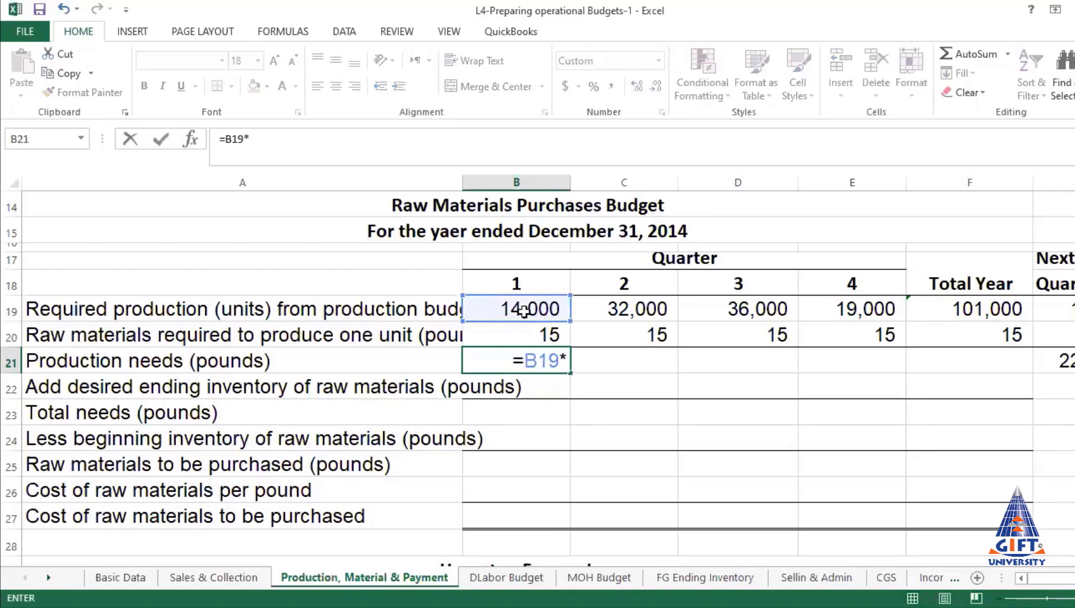
pyautogui.click(546, 335)
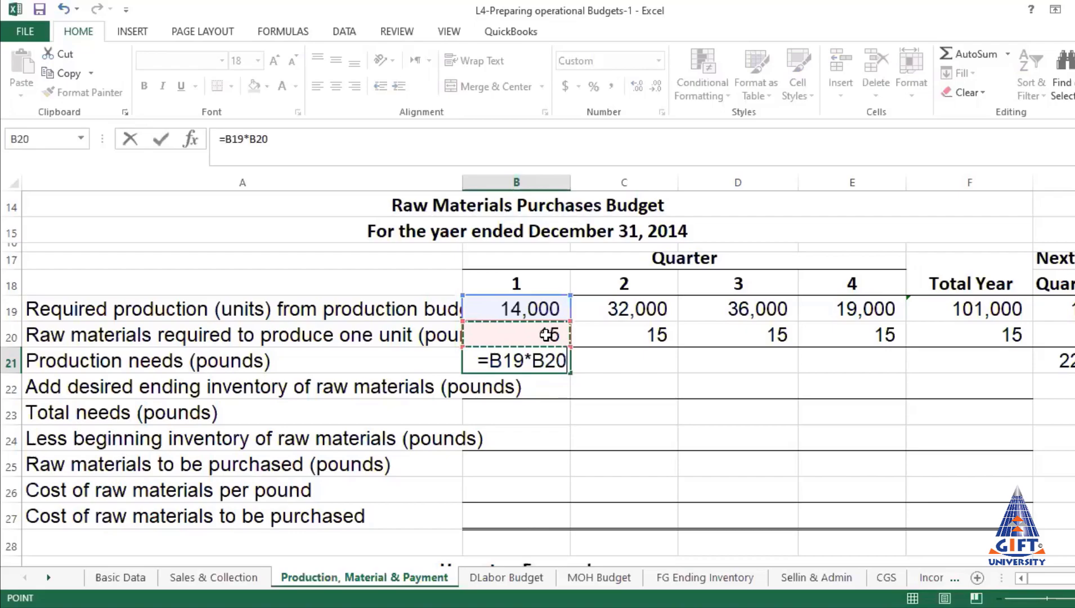
pyautogui.press('Return')
pyautogui.click(546, 361)
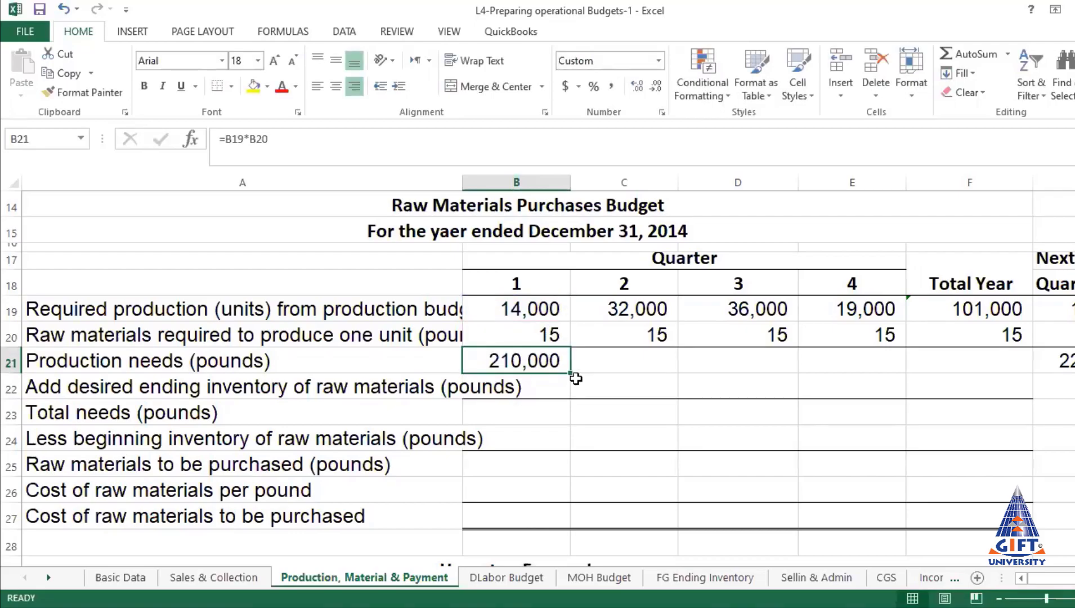
pyautogui.moveTo(569, 373); pyautogui.dragTo(999, 373)
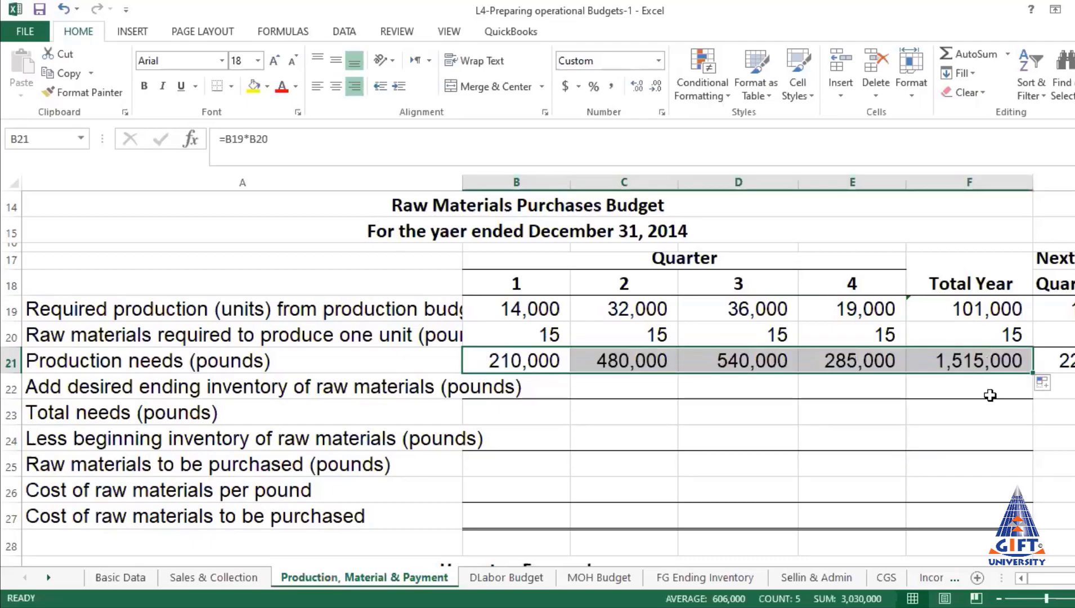
# - Auto-fit the width of column A to its row labels, keeping B22 selected
pyautogui.click(521, 383)
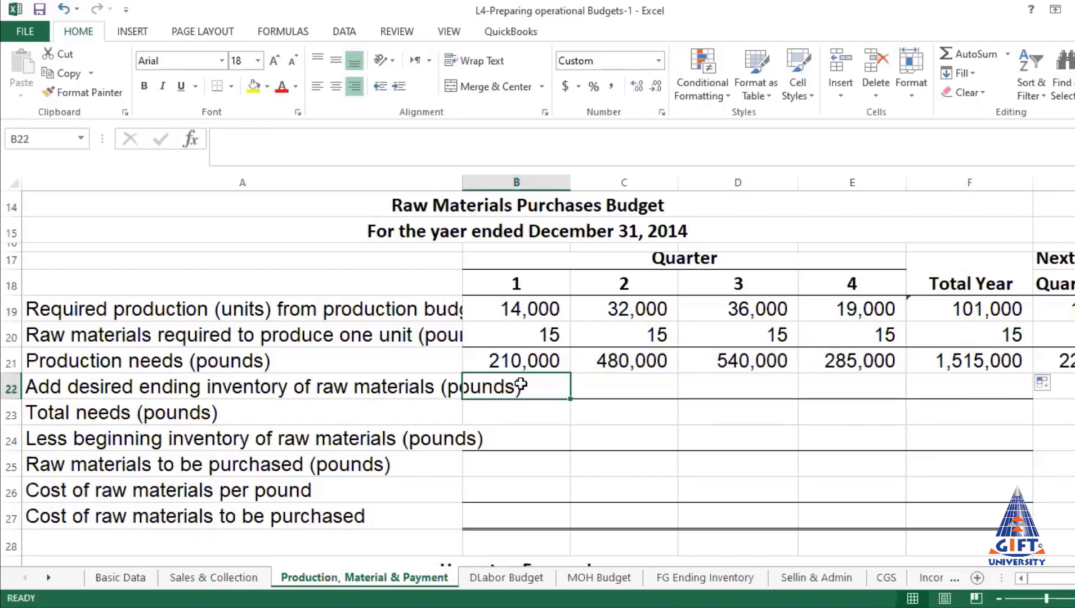
pyautogui.doubleClick(463, 180)
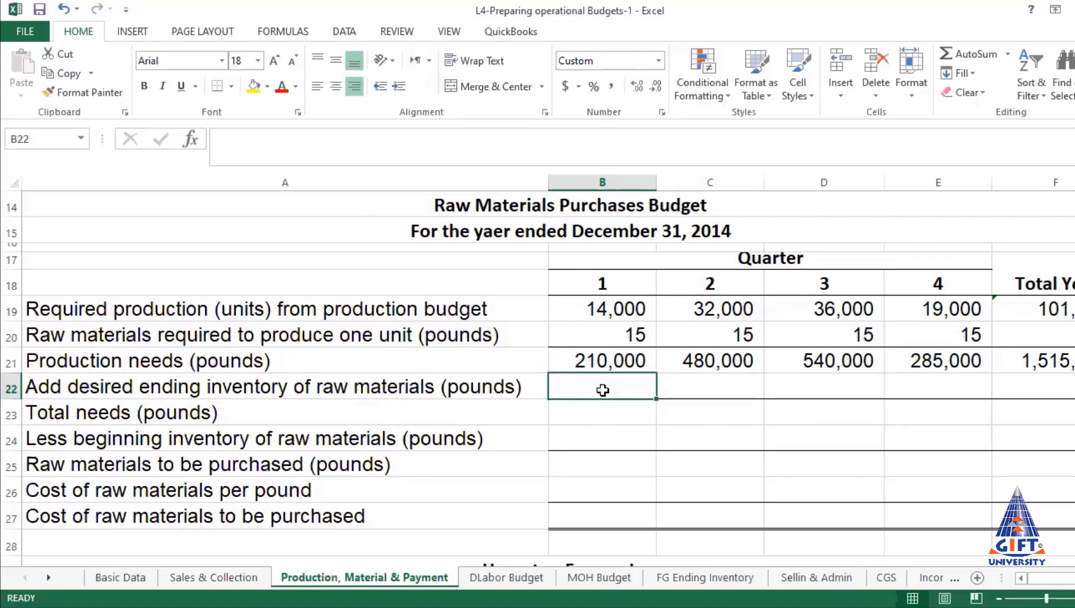
# - Calculate the first quarter's desired ending raw materials inventory in B22 as =C21*'Basic Data'!B14
pyautogui.write('=')
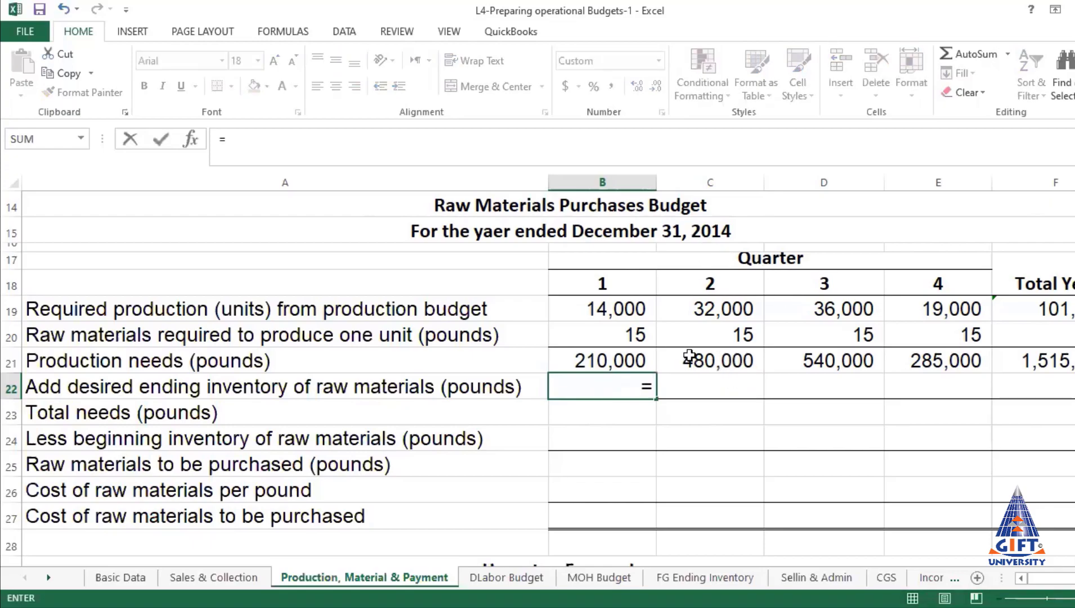
pyautogui.click(722, 363)
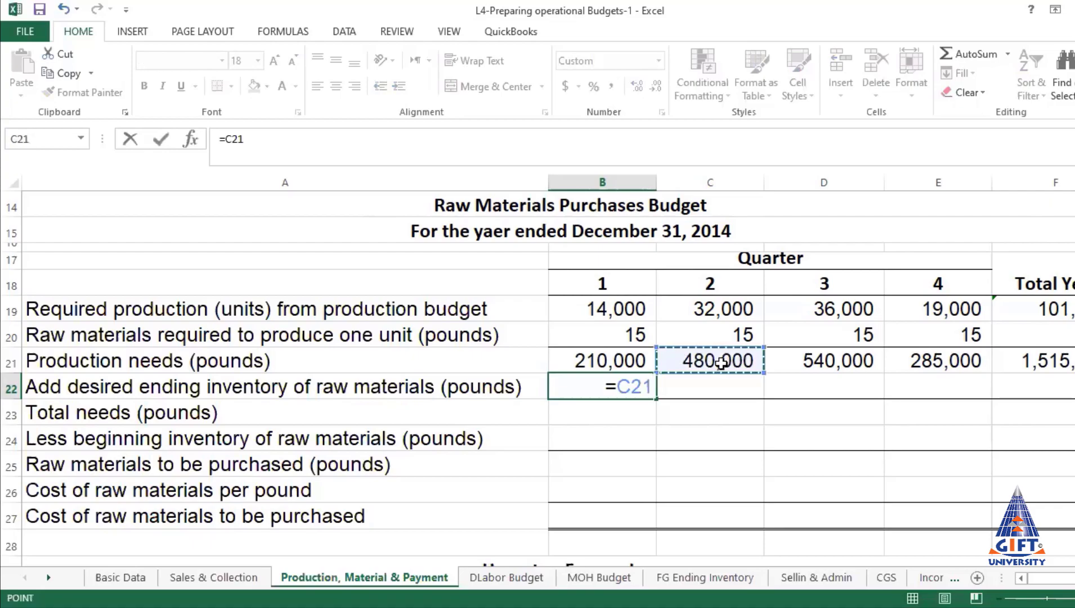
pyautogui.write('*')
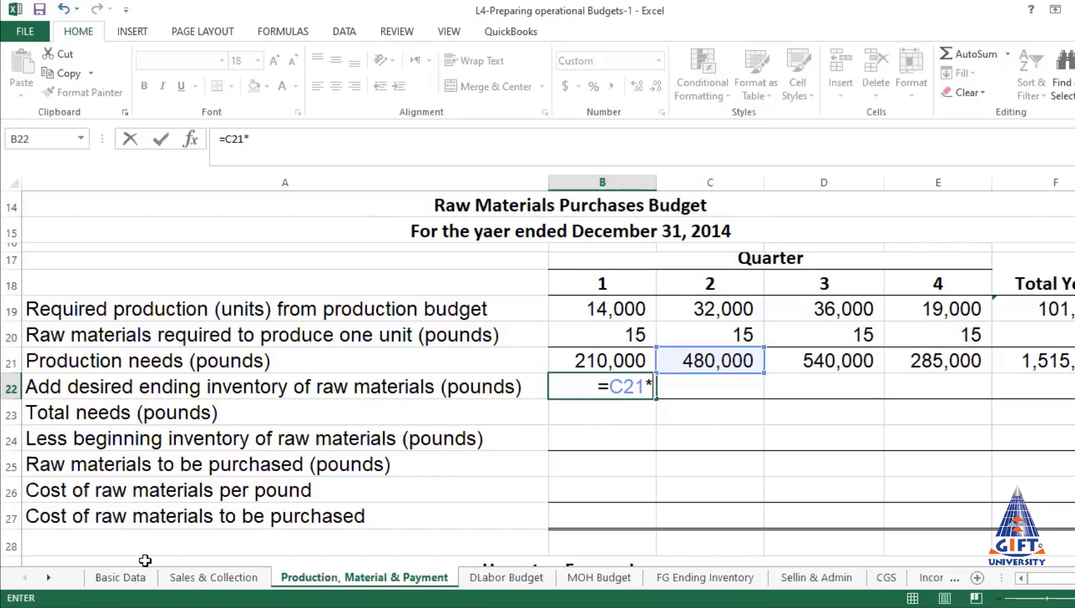
pyautogui.click(120, 577)
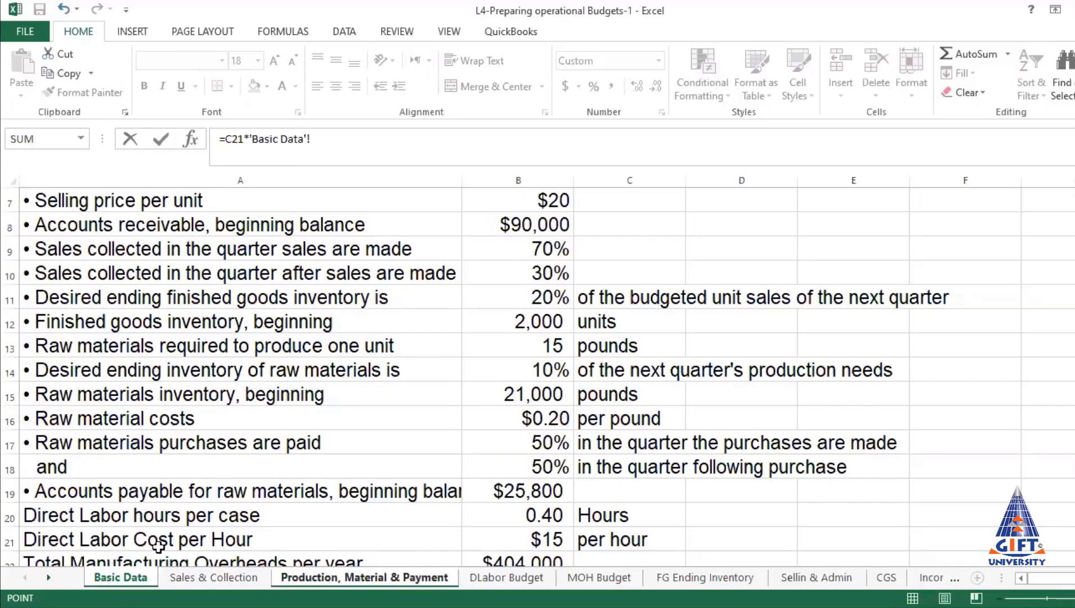
pyautogui.click(550, 370)
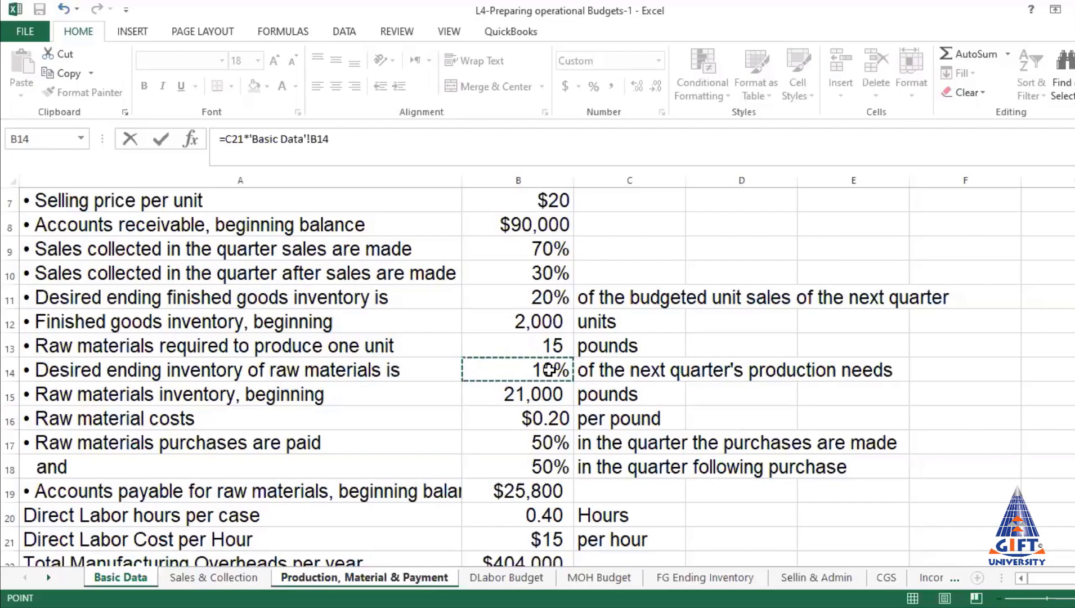
pyautogui.press('Return')
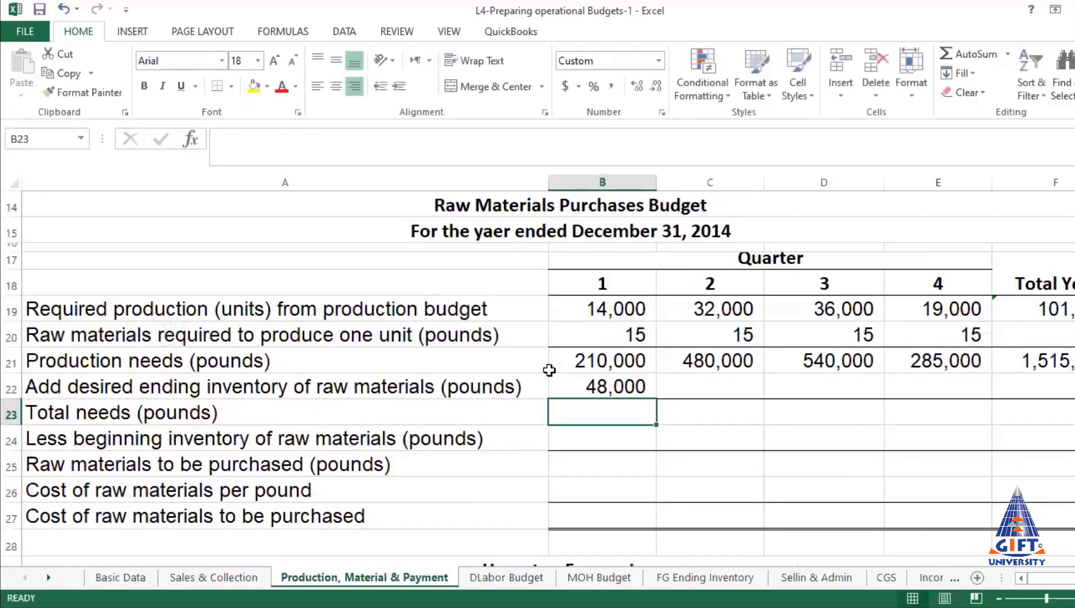
# - Make the Basic Data reference in B22 absolute as $B$14 and fill the formula across to E22
pyautogui.click(610, 386)
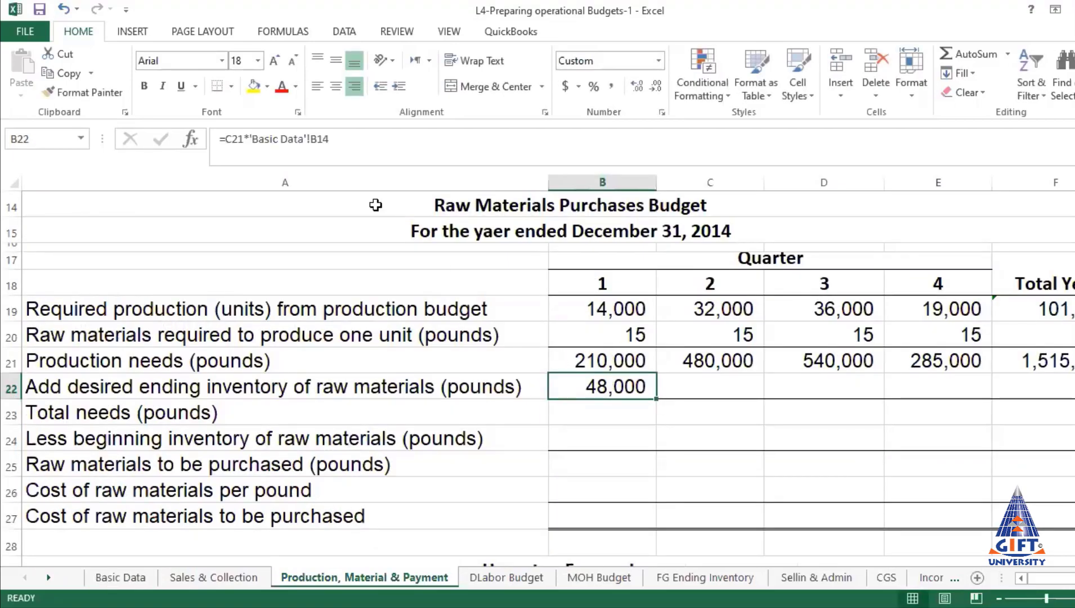
pyautogui.click(125, 579)
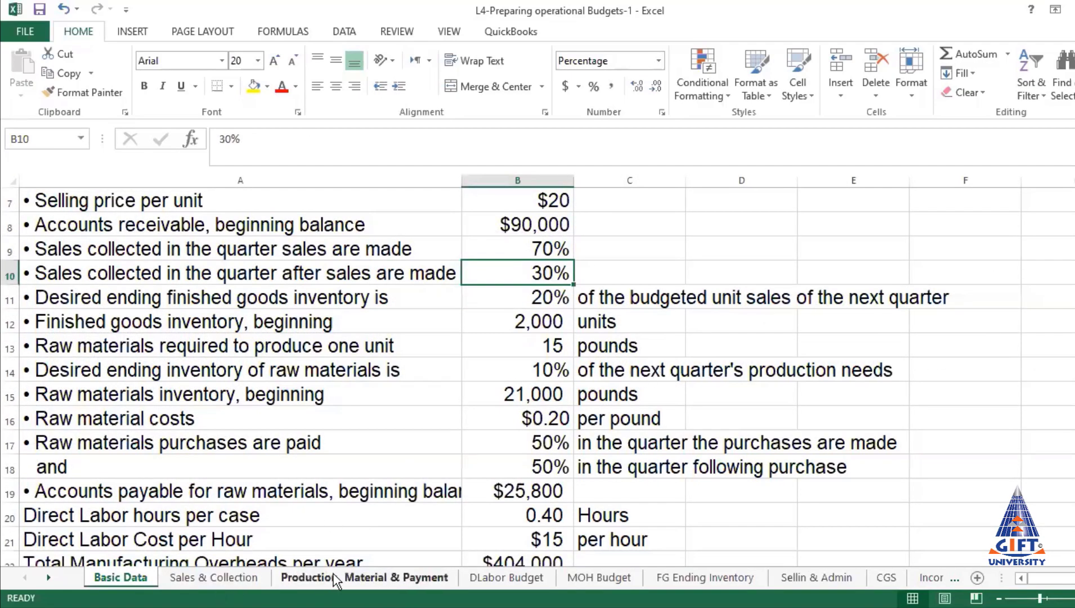
pyautogui.click(336, 578)
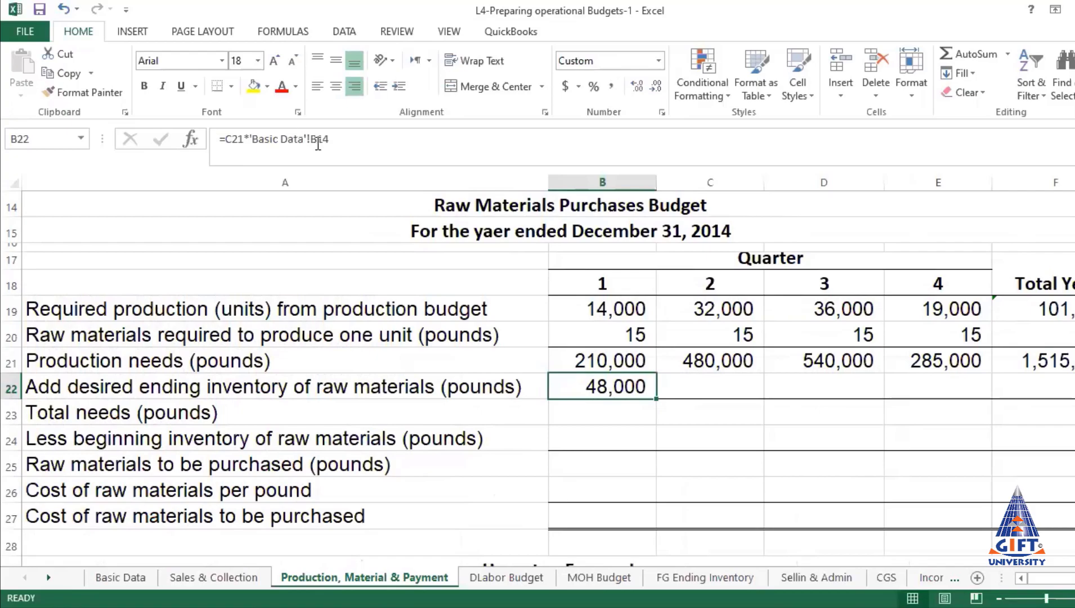
pyautogui.click(320, 138)
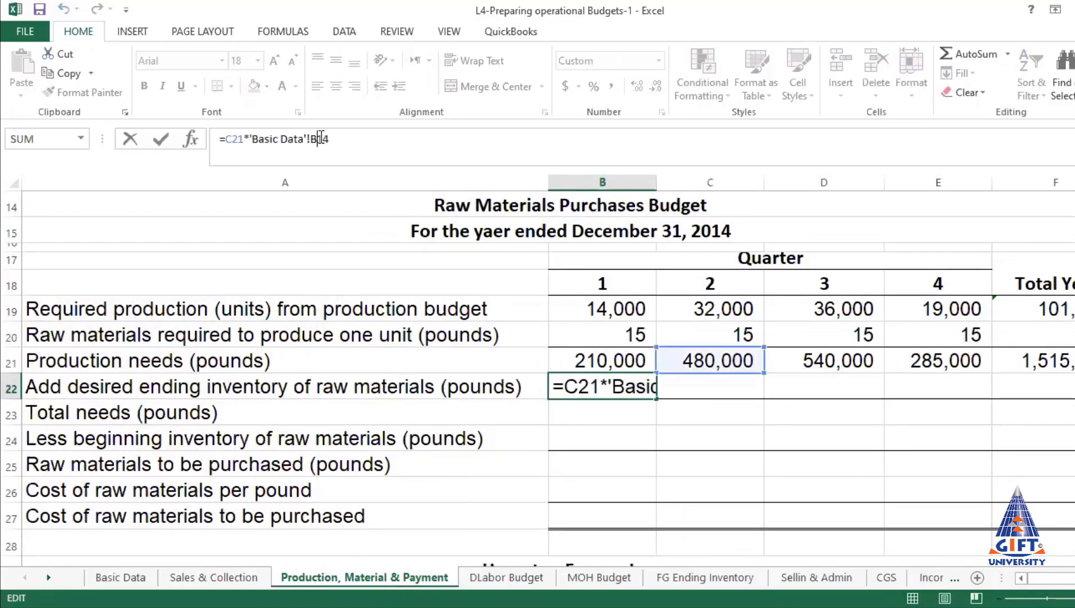
pyautogui.press('F4')
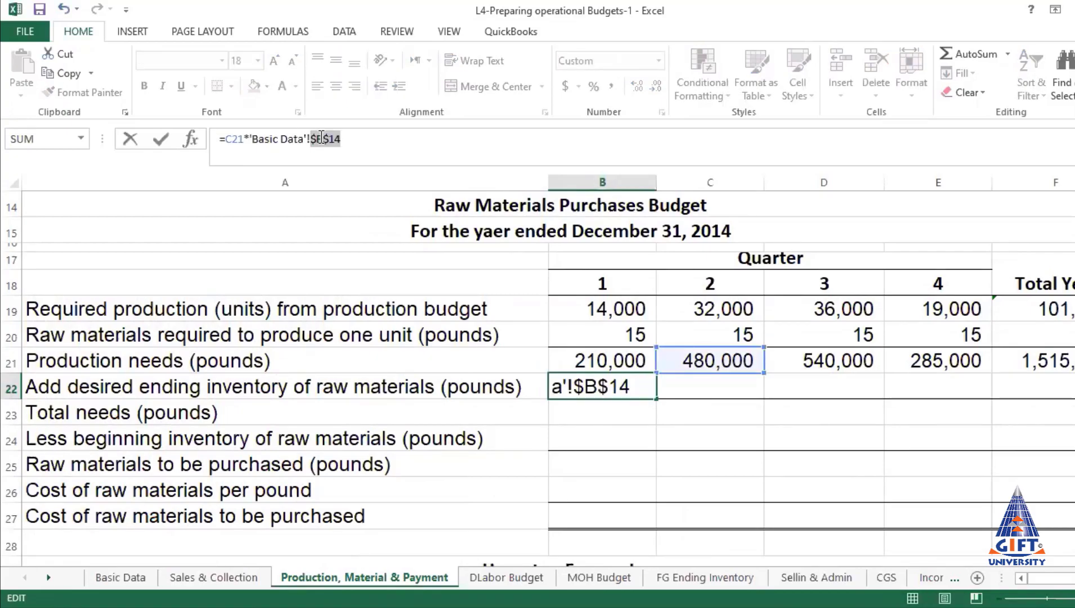
pyautogui.press('Return')
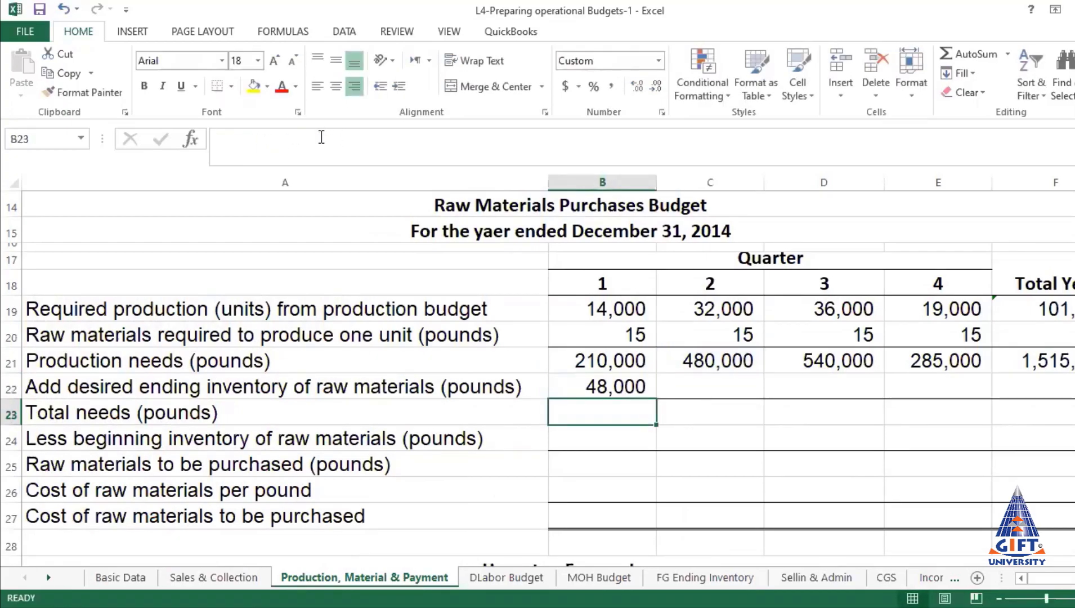
pyautogui.click(620, 386)
pyautogui.moveTo(656, 400); pyautogui.dragTo(951, 423)
# - Replace the fourth quarter's desired ending inventory formula in E22 with =G21*'Basic Data'!B14, based on next year's first-quarter production needs
pyautogui.click(938, 386)
pyautogui.hscroll(1, 938, 387)
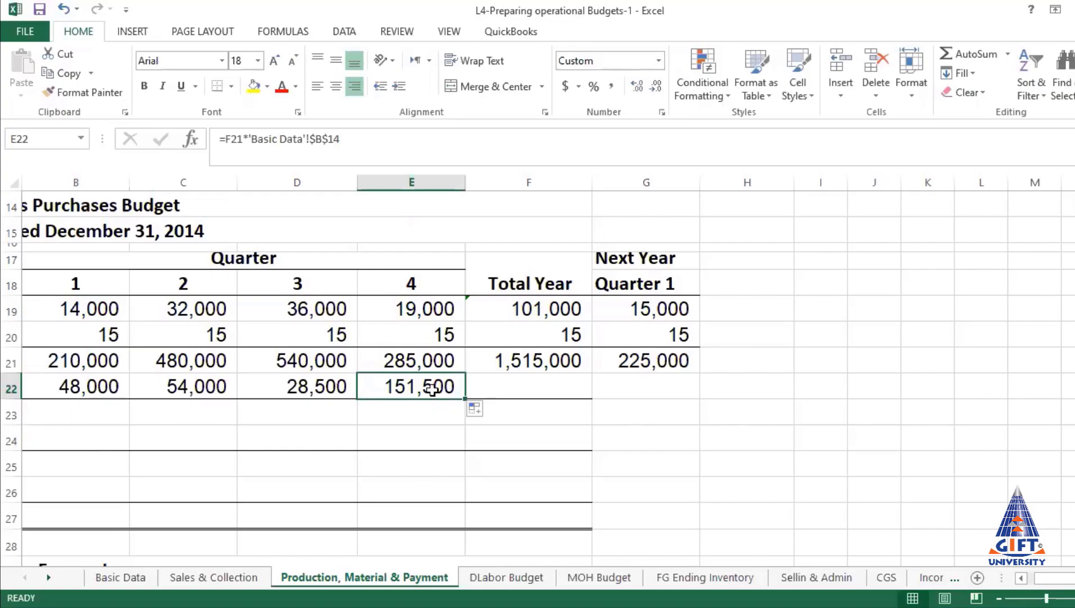
pyautogui.write('=')
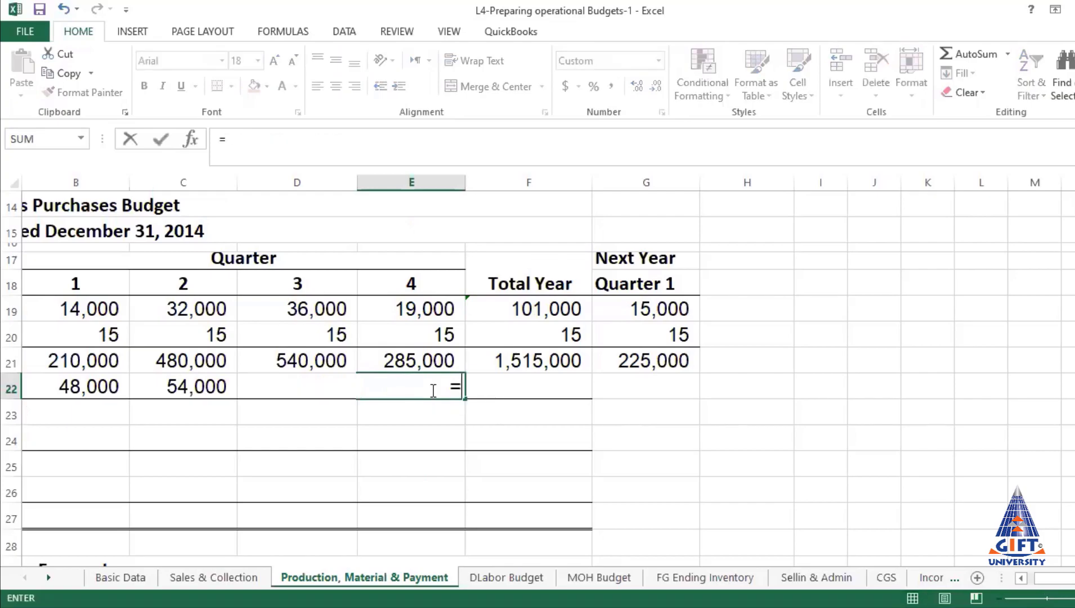
pyautogui.click(655, 356)
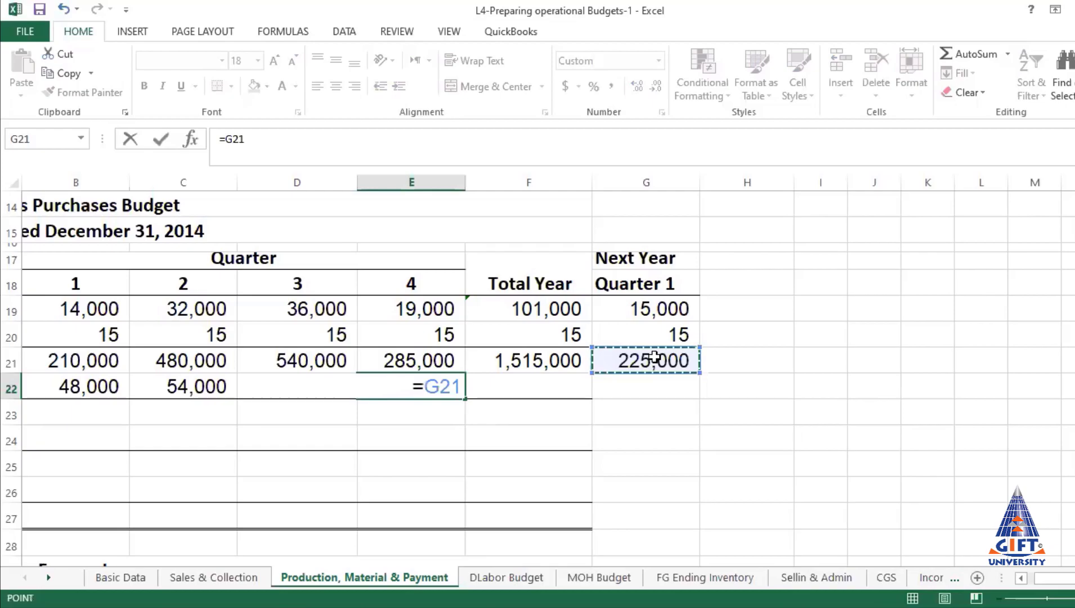
pyautogui.write('*')
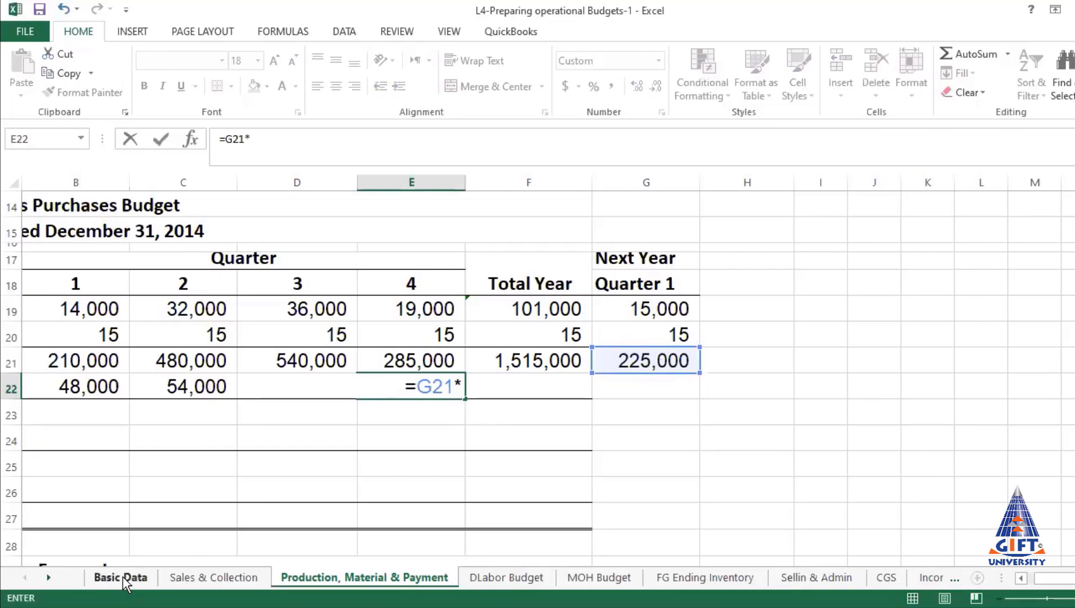
pyautogui.click(123, 577)
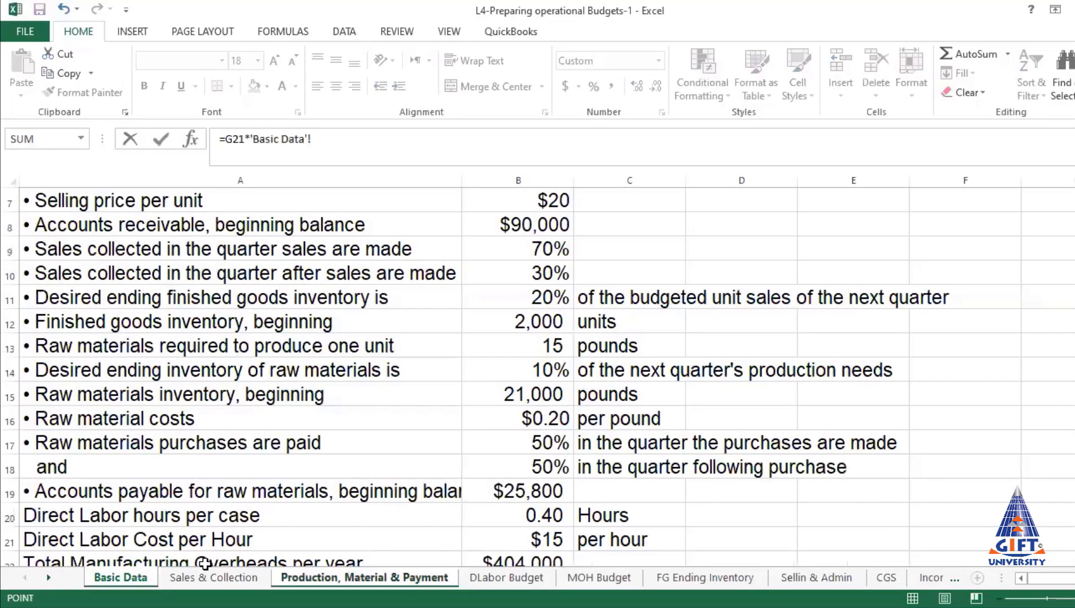
pyautogui.click(547, 370)
pyautogui.press('Return')
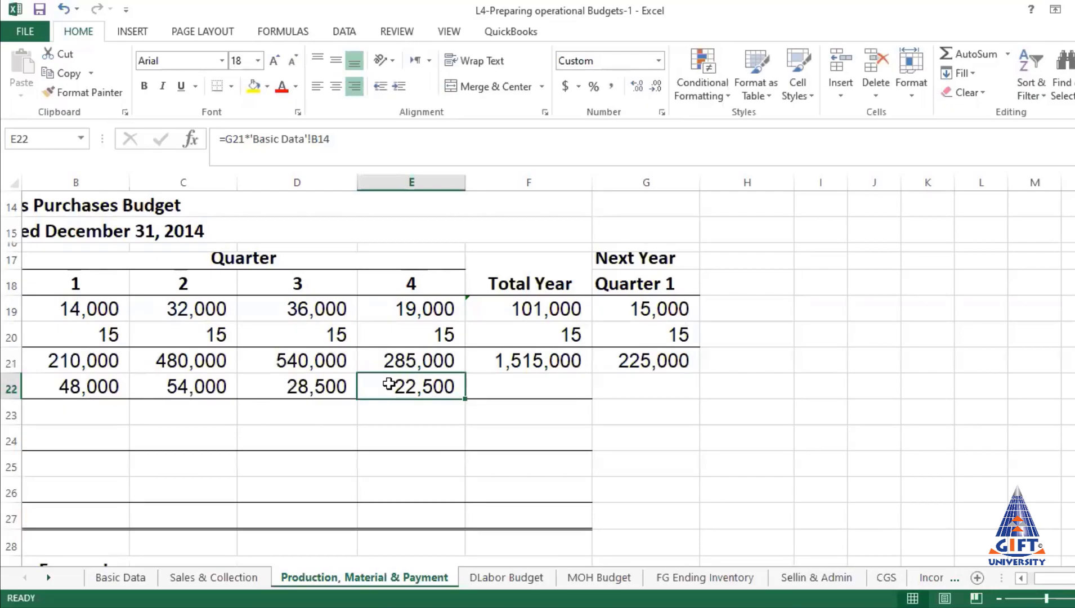
# - Examine how E22 draws on next year's Quarter 1 production needs in G21 and on the production budget above
pyautogui.click(636, 361)
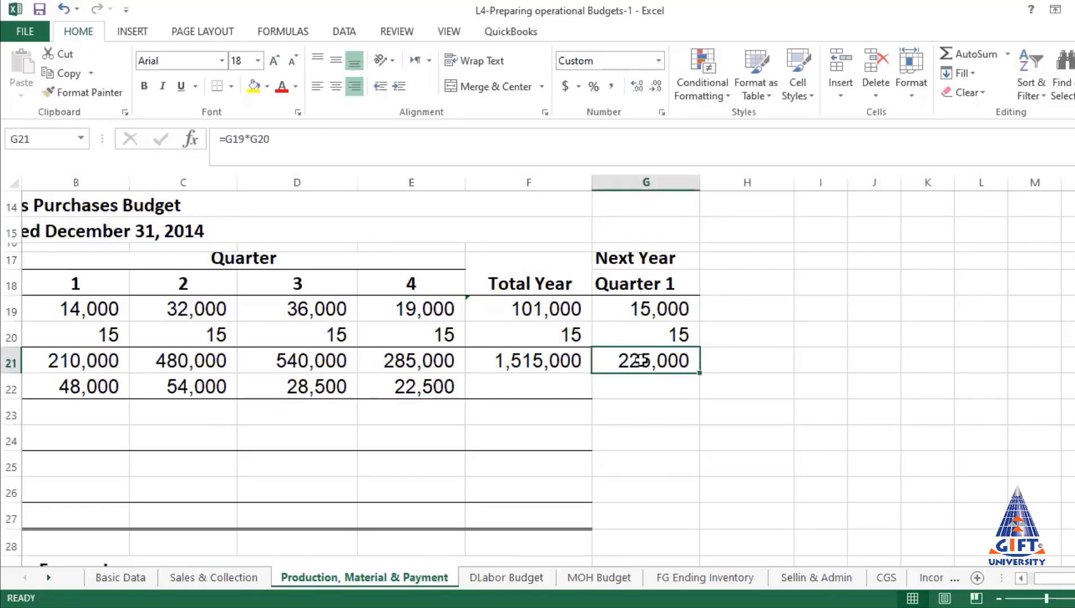
pyautogui.scroll(5, 639, 361)
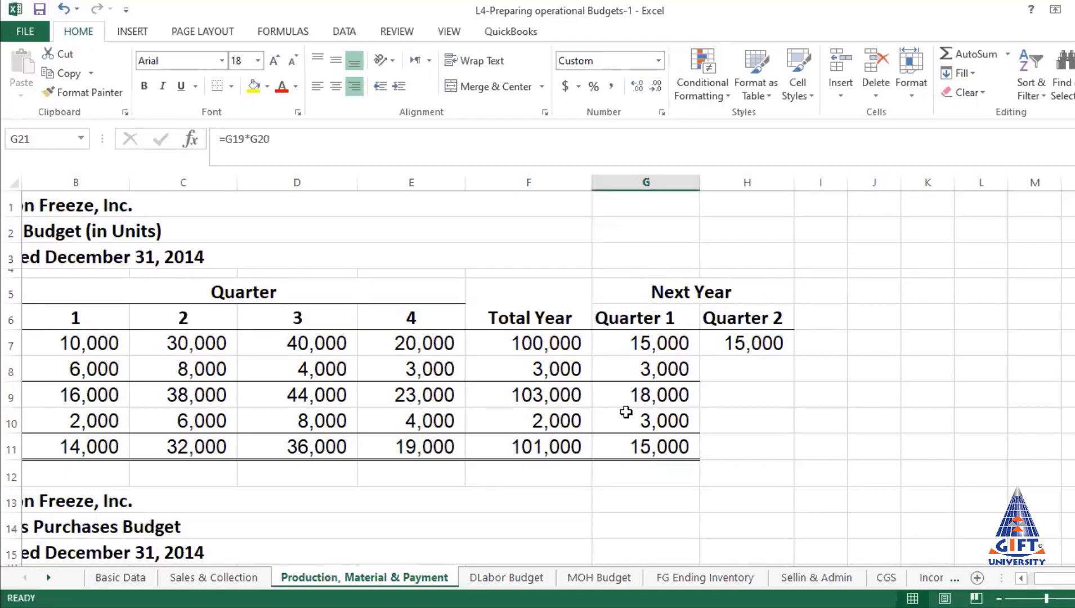
pyautogui.scroll(-3, 688, 288)
pyautogui.scroll(-1, 684, 295)
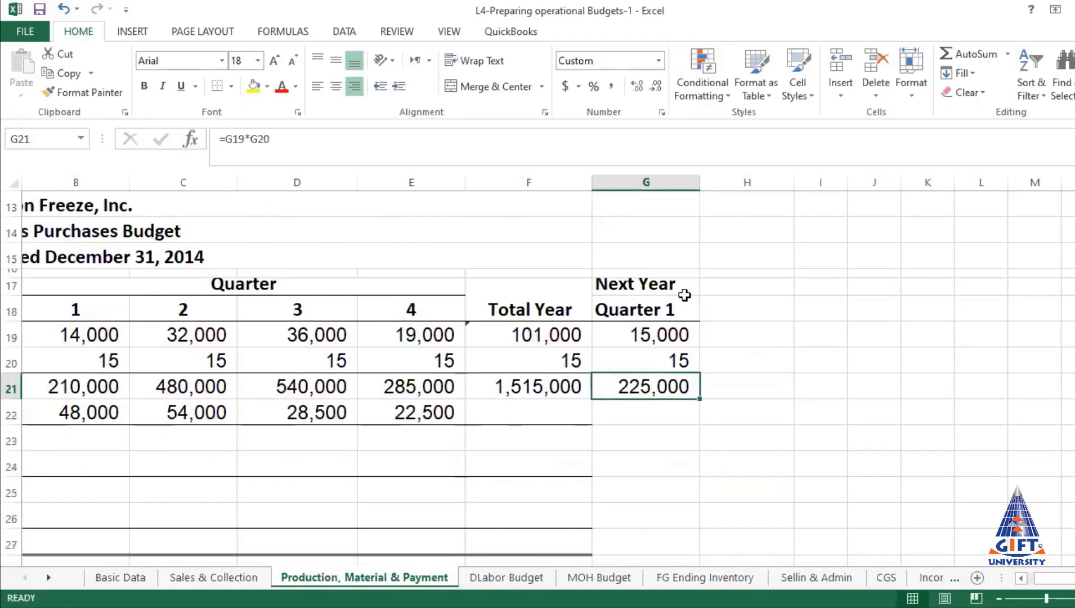
pyautogui.click(437, 411)
pyautogui.scroll(3, 633, 372)
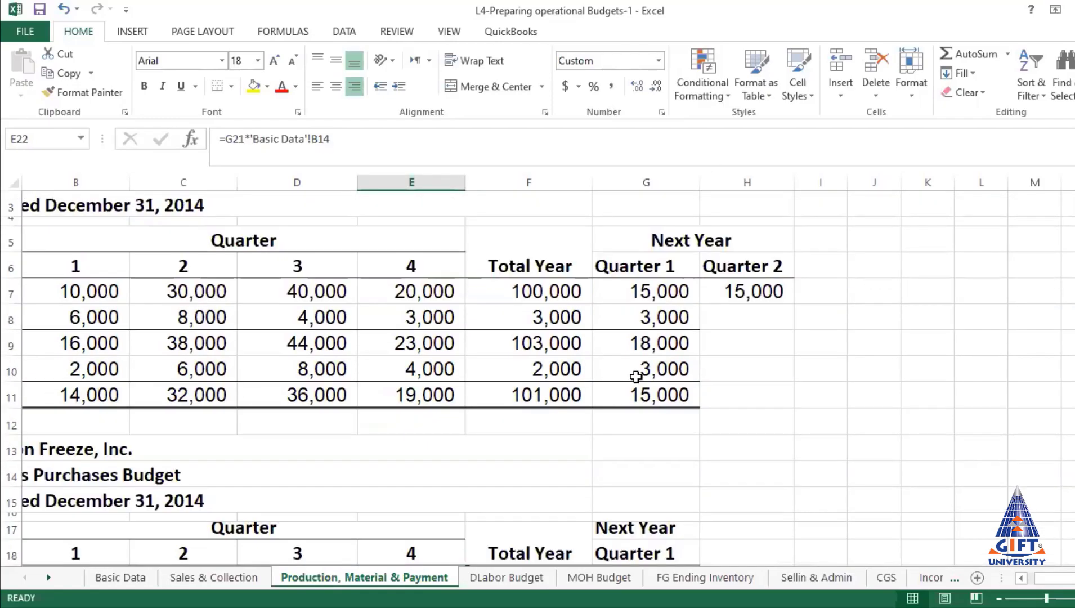
pyautogui.scroll(-2, 661, 307)
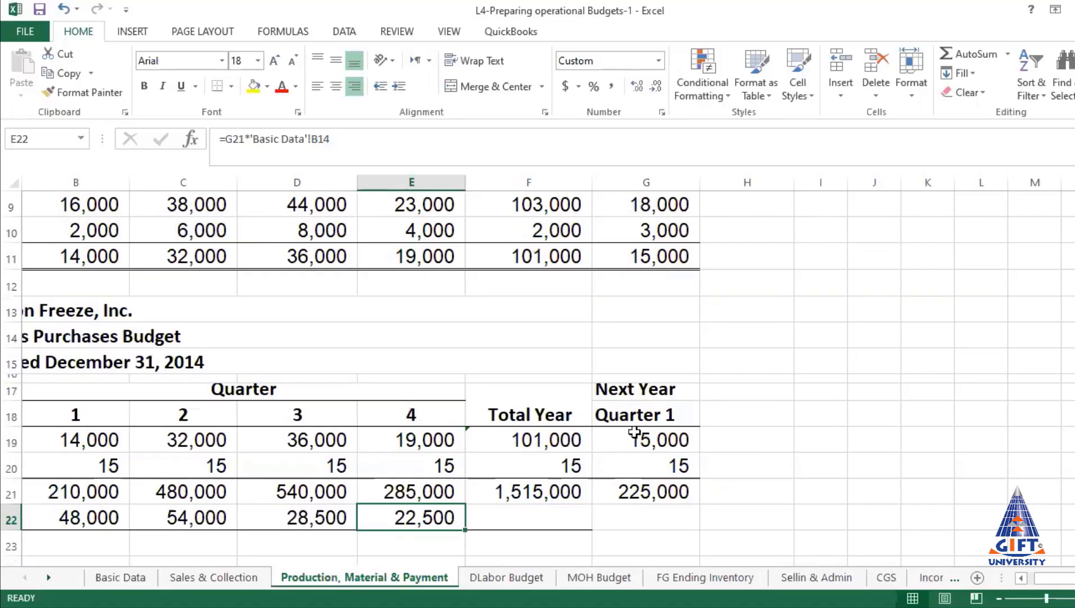
pyautogui.scroll(-1, 664, 506)
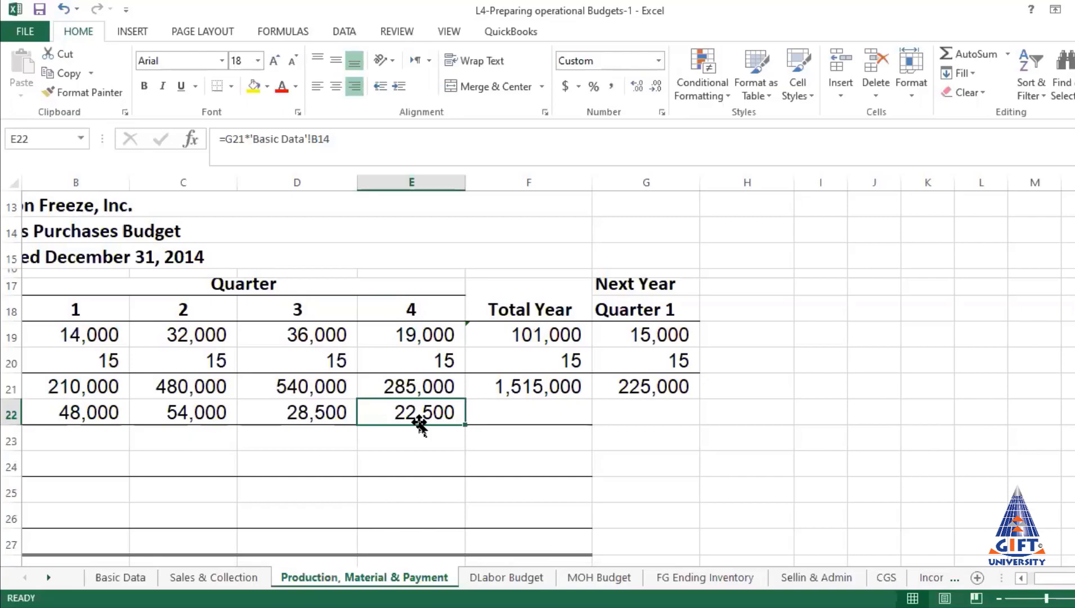
# - Link the total-year desired ending inventory in F22 to the fourth quarter with =E22 and compare the two cells
pyautogui.click(510, 411)
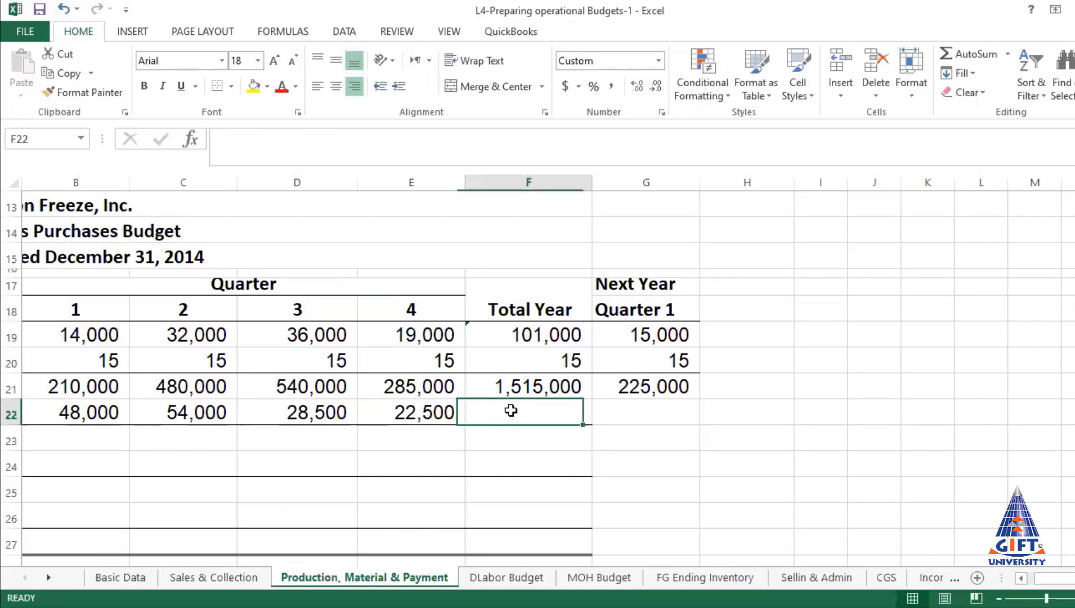
pyautogui.write('=')
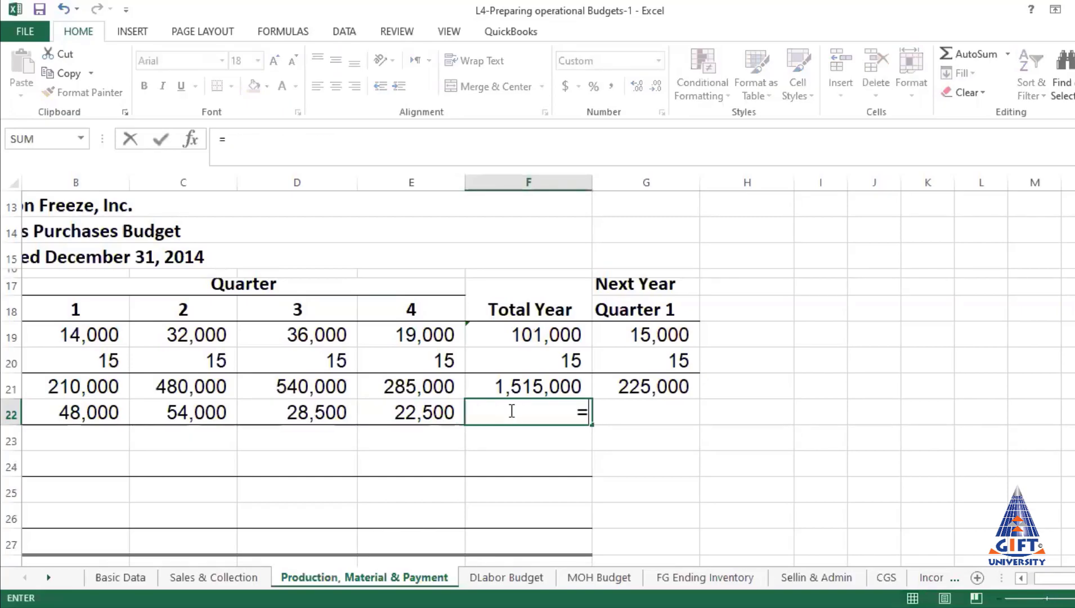
pyautogui.click(412, 414)
pyautogui.press('Return')
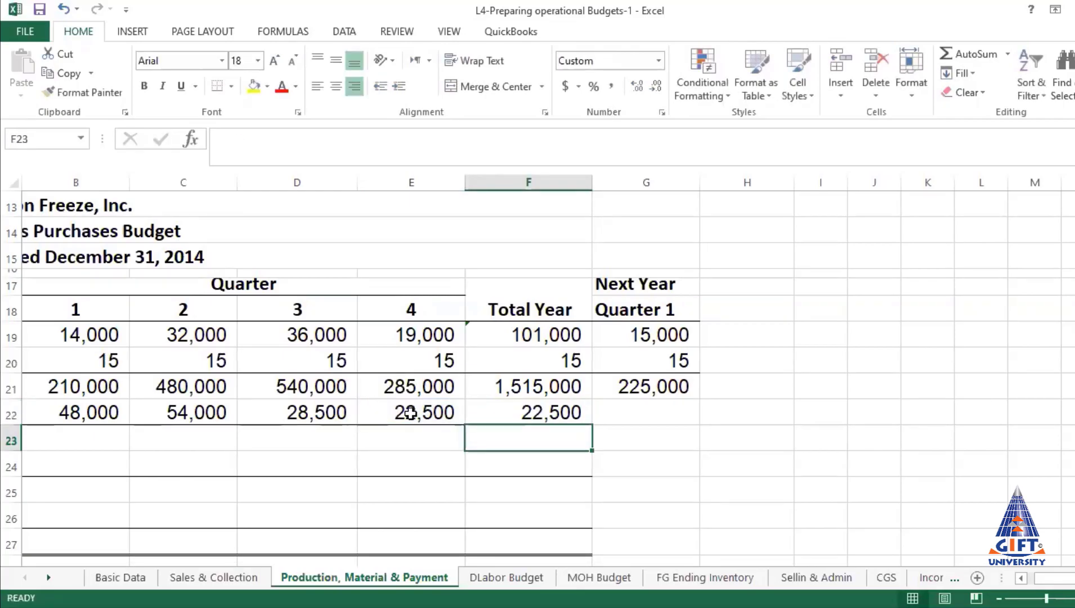
pyautogui.click(546, 413)
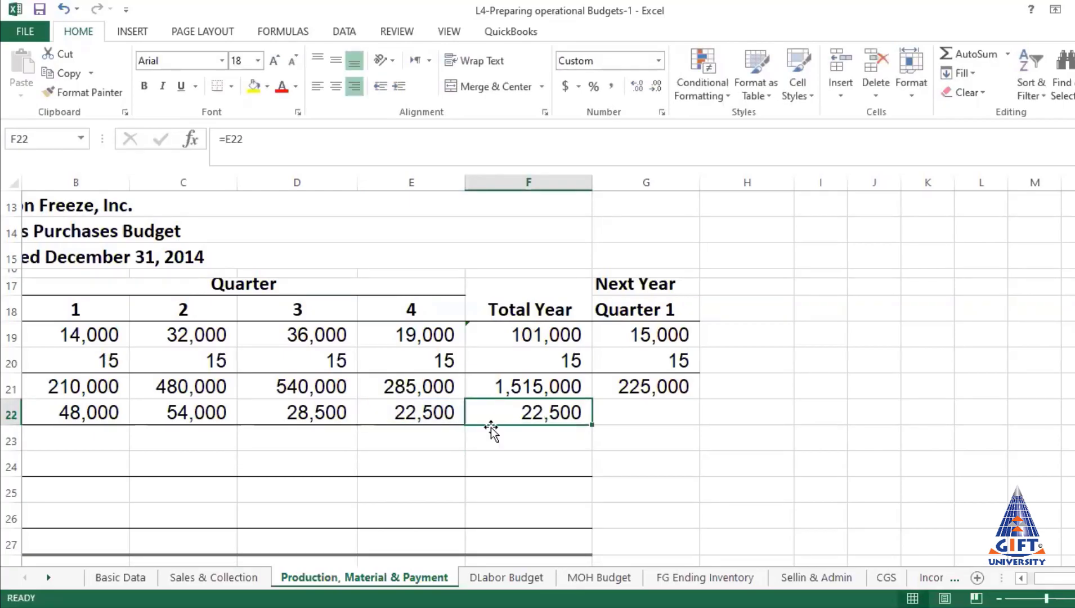
pyautogui.click(424, 417)
pyautogui.click(535, 413)
pyautogui.click(422, 413)
pyautogui.click(529, 408)
# - Calculate total needs in B23 as =SUM(B21:B22) and fill the formula across to F23
pyautogui.click(1048, 581)
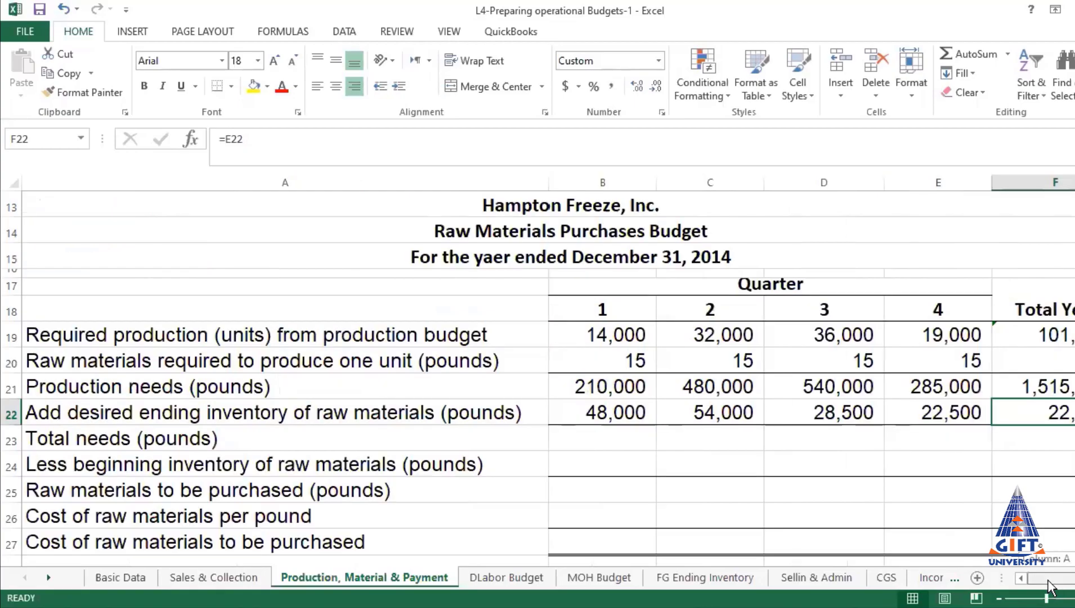
pyautogui.click(619, 436)
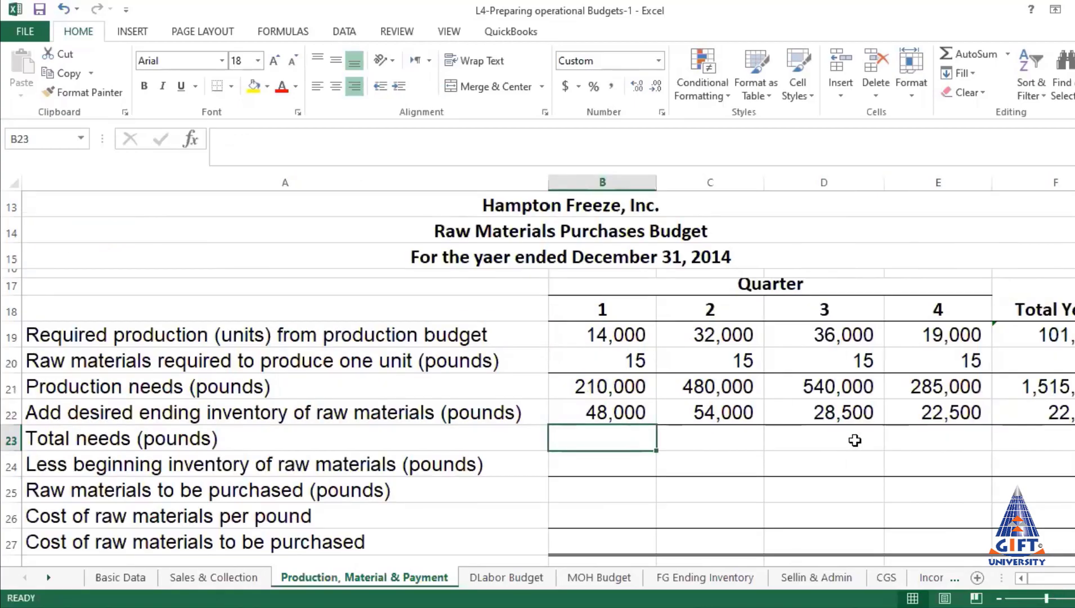
pyautogui.click(967, 56)
pyautogui.moveTo(620, 389); pyautogui.dragTo(614, 413)
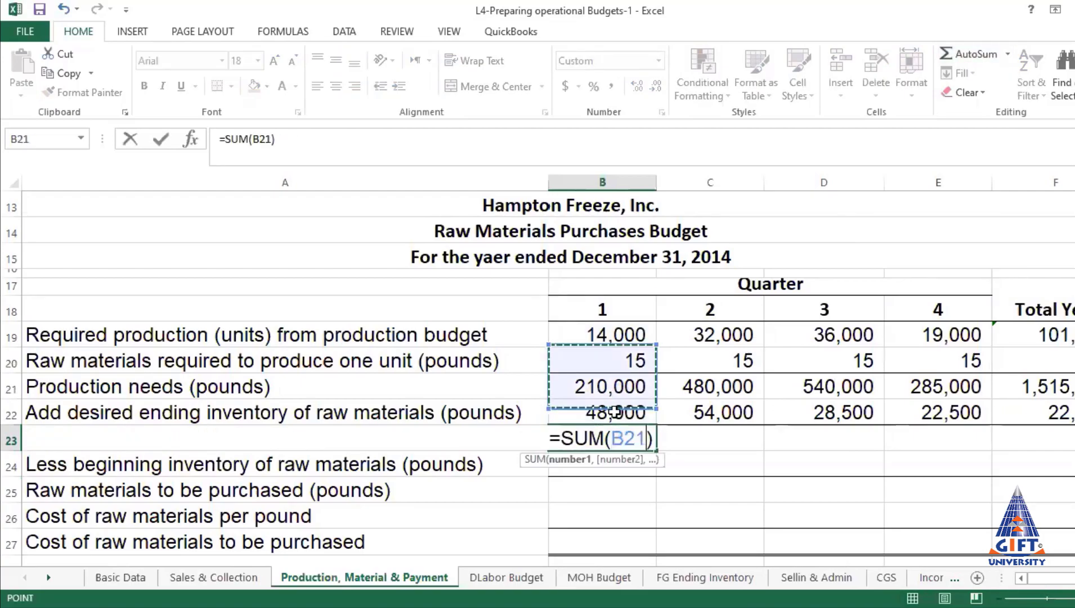
pyautogui.press('Return')
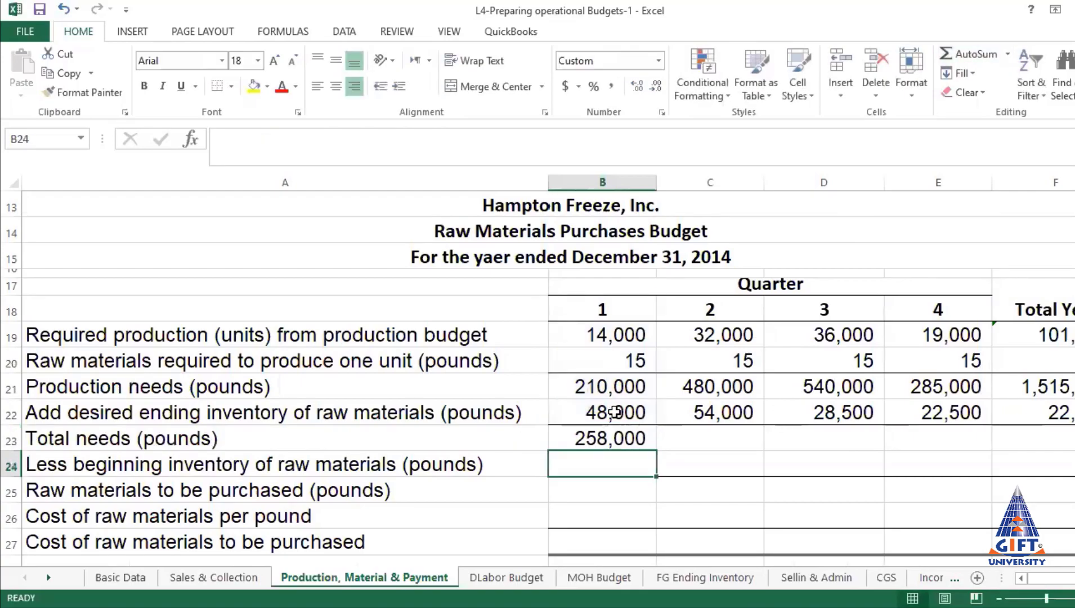
pyautogui.click(635, 439)
pyautogui.moveTo(657, 452); pyautogui.dragTo(990, 459)
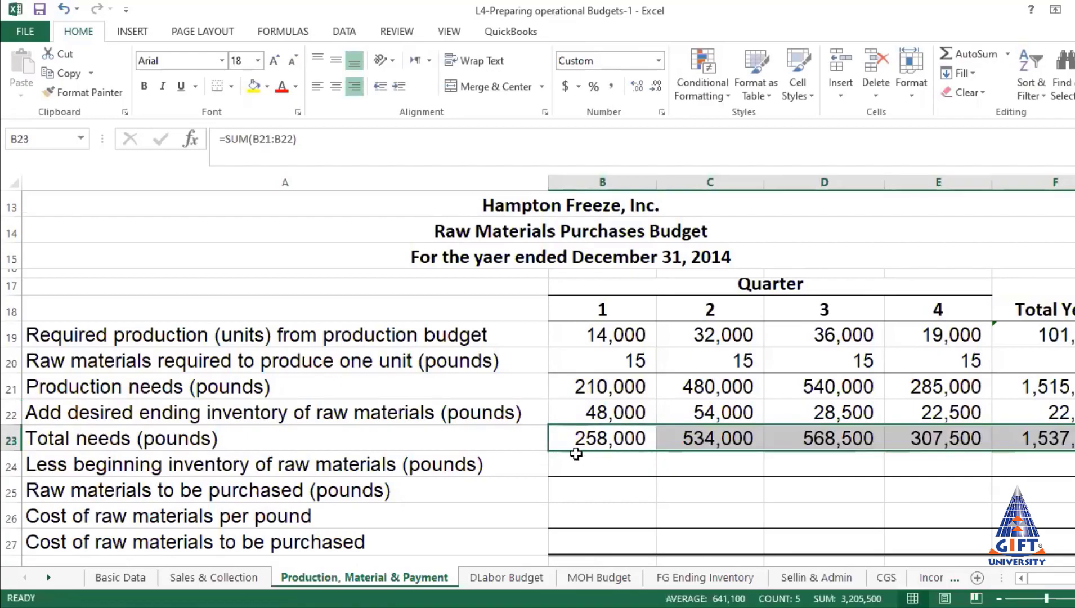
# - Link the first quarter's beginning raw materials inventory in B24 to the Basic Data sheet with ='Basic Data'!B15
pyautogui.click(625, 462)
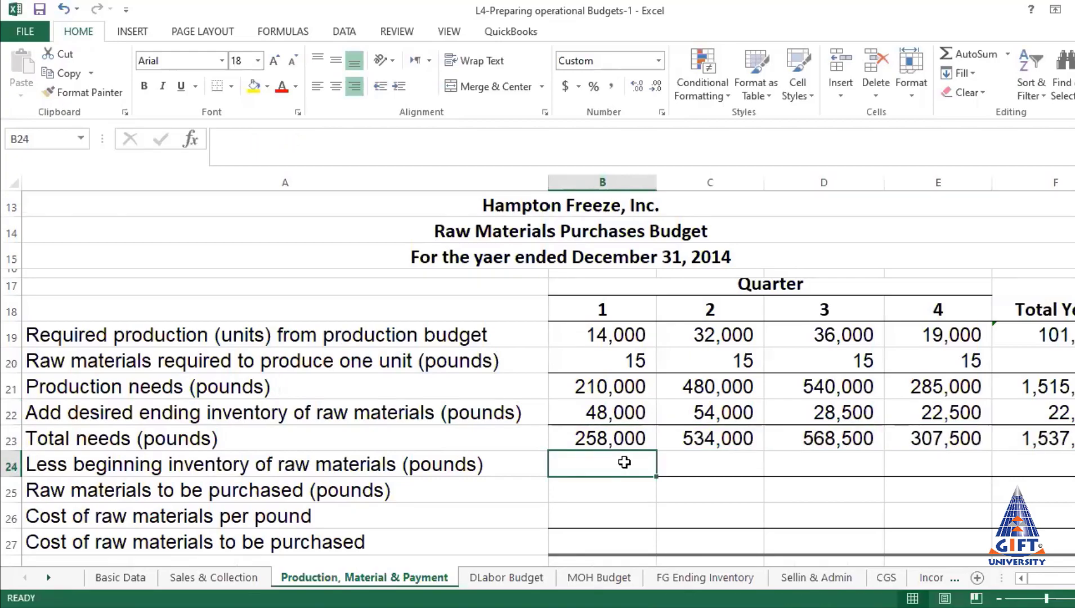
pyautogui.click(118, 580)
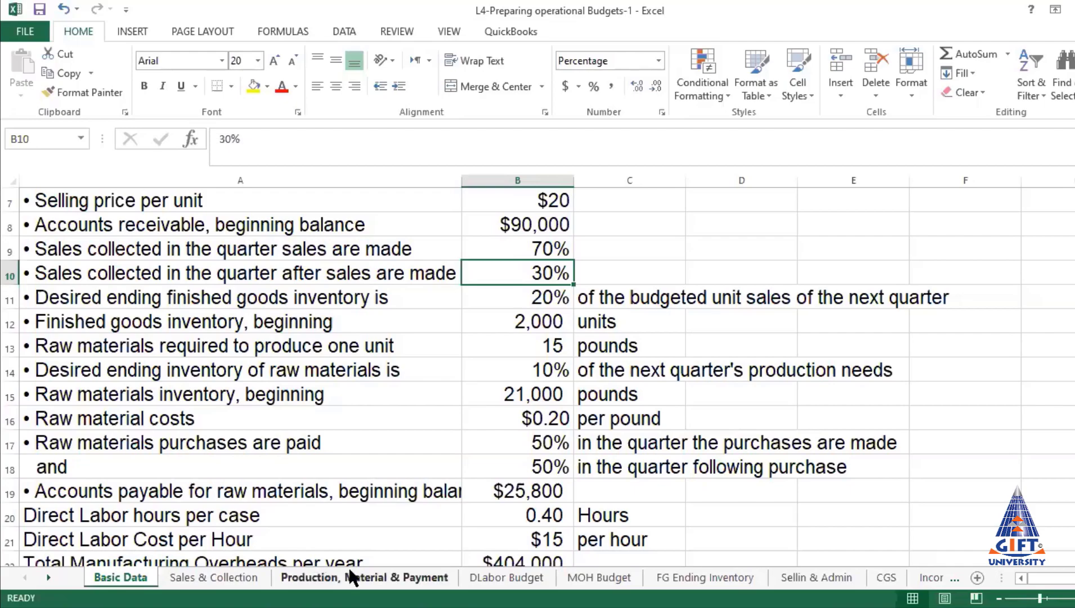
pyautogui.click(376, 578)
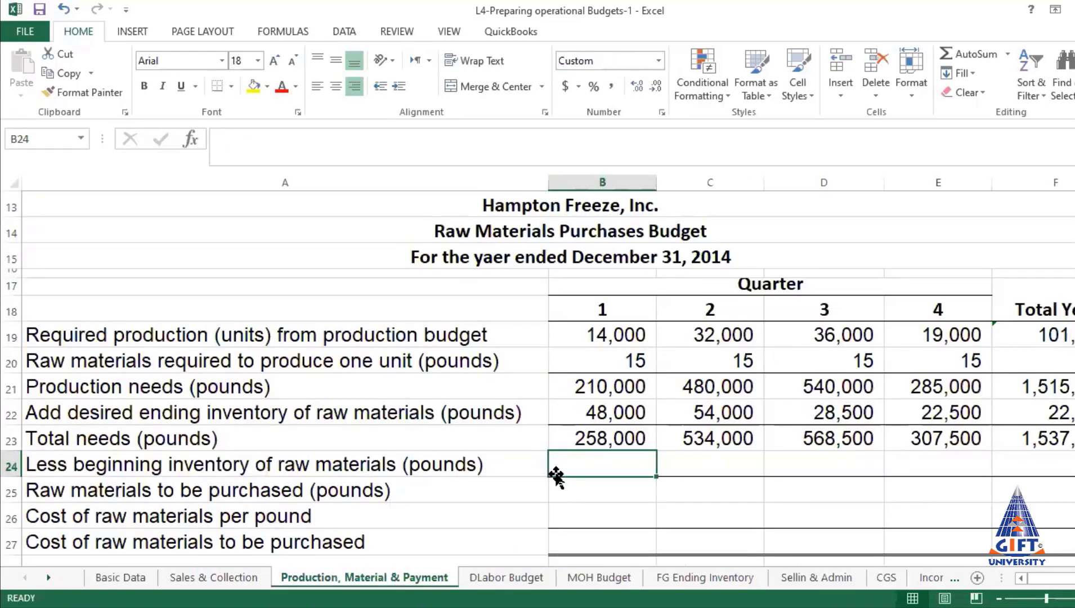
pyautogui.write('=')
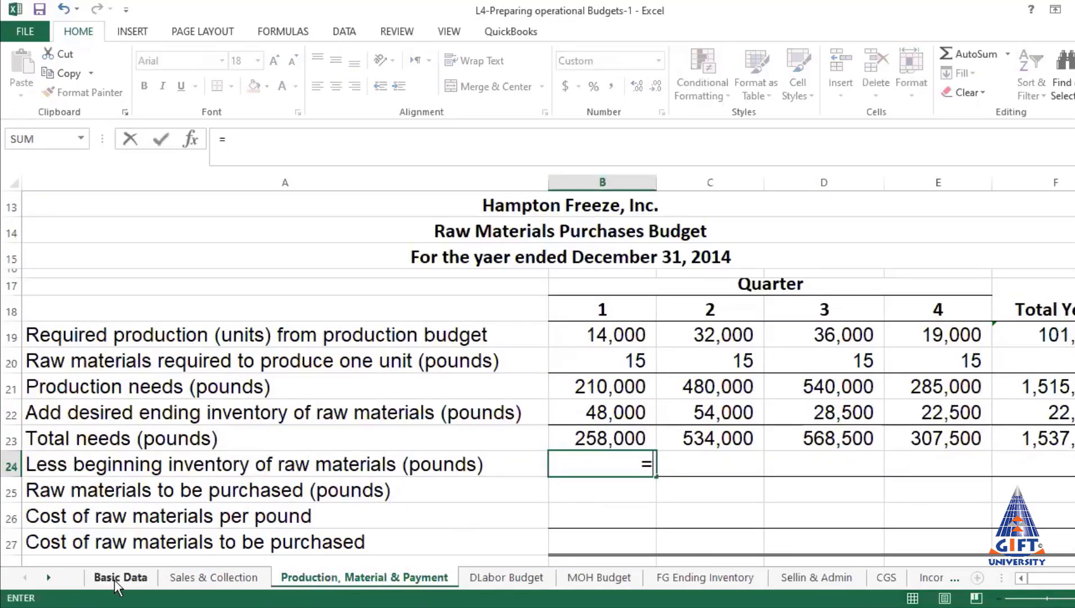
pyautogui.click(119, 580)
pyautogui.click(544, 395)
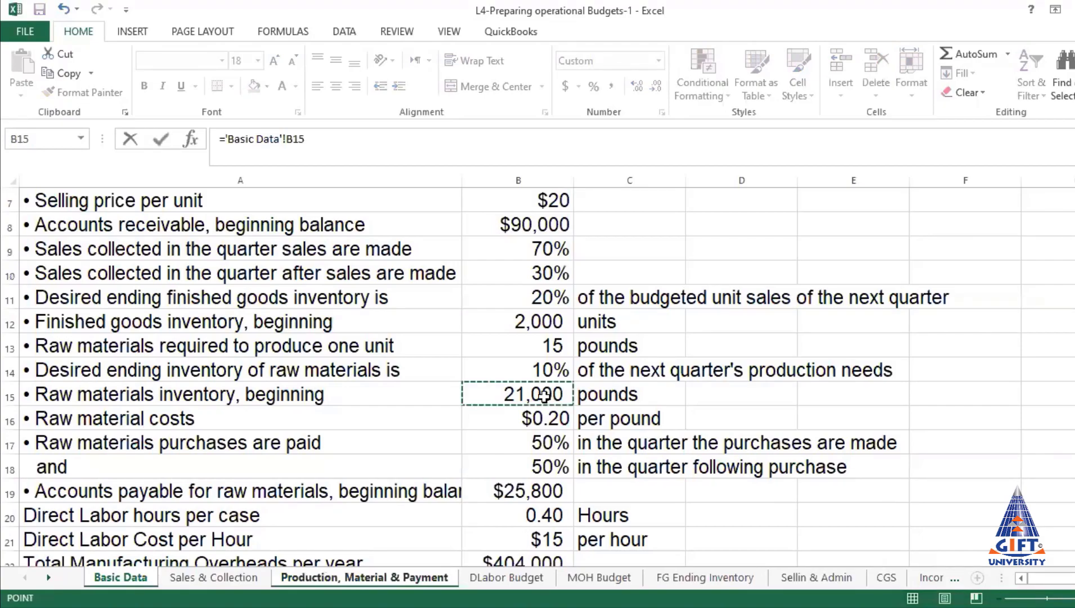
pyautogui.press('Return')
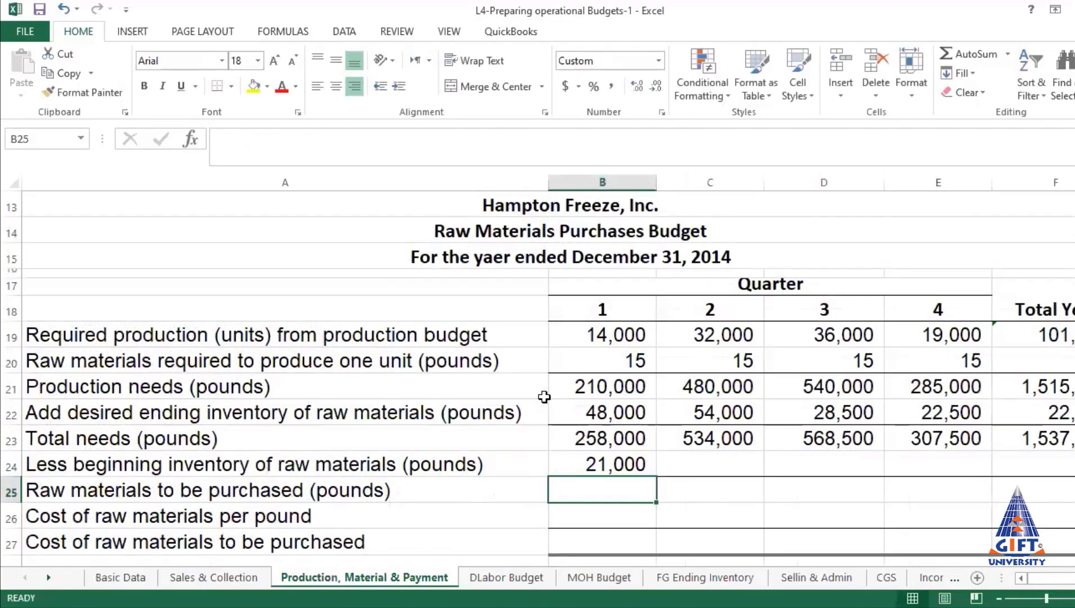
pyautogui.click(624, 463)
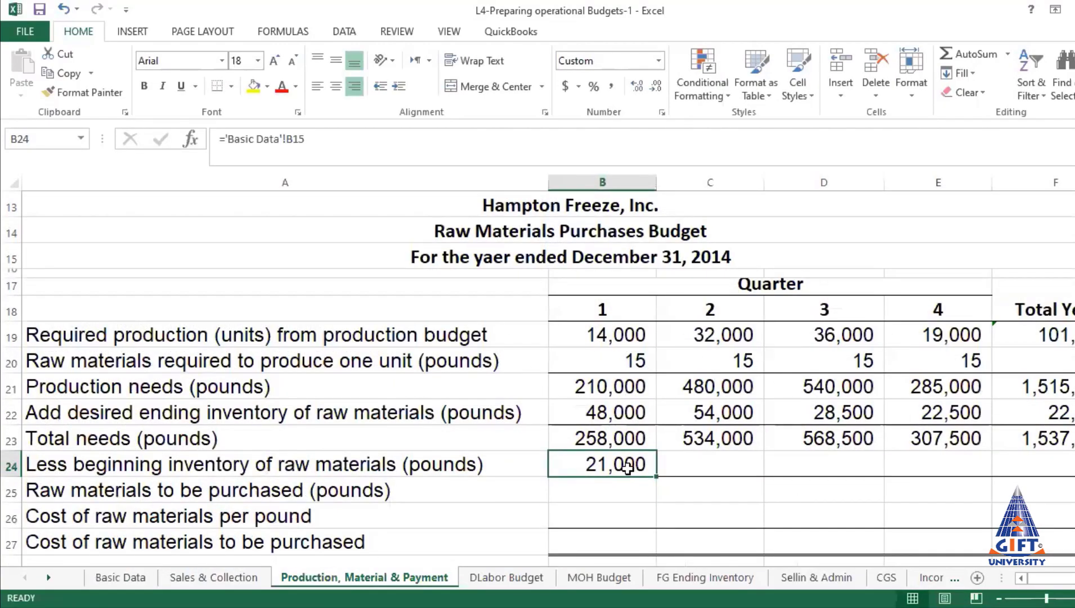
# - Set the second quarter's beginning raw materials inventory in C24 to the first quarter's desired ending inventory with =B22
pyautogui.click(707, 438)
pyautogui.click(712, 463)
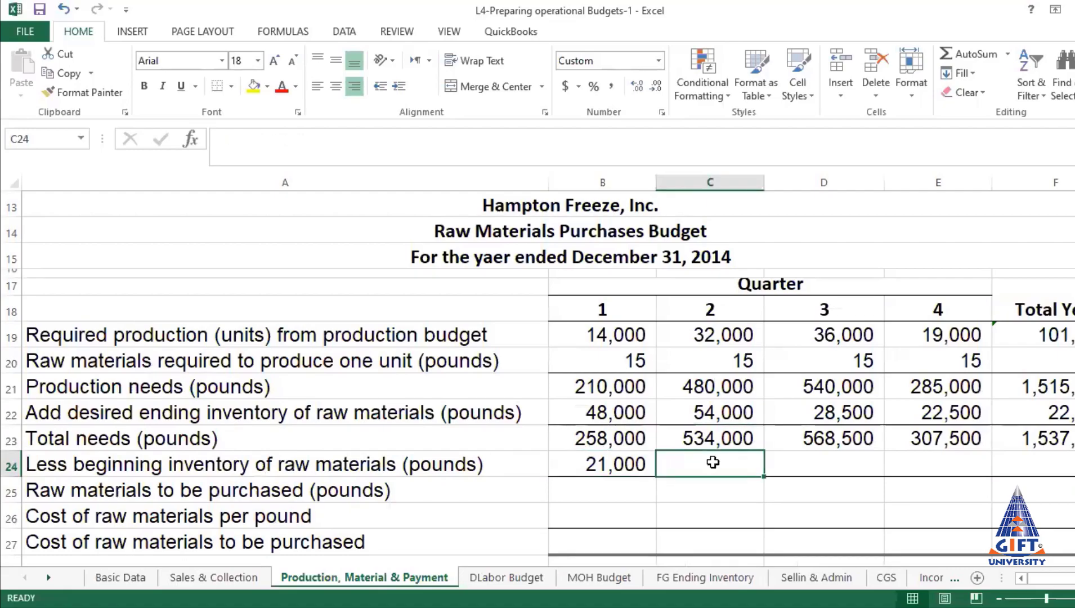
pyautogui.write('=')
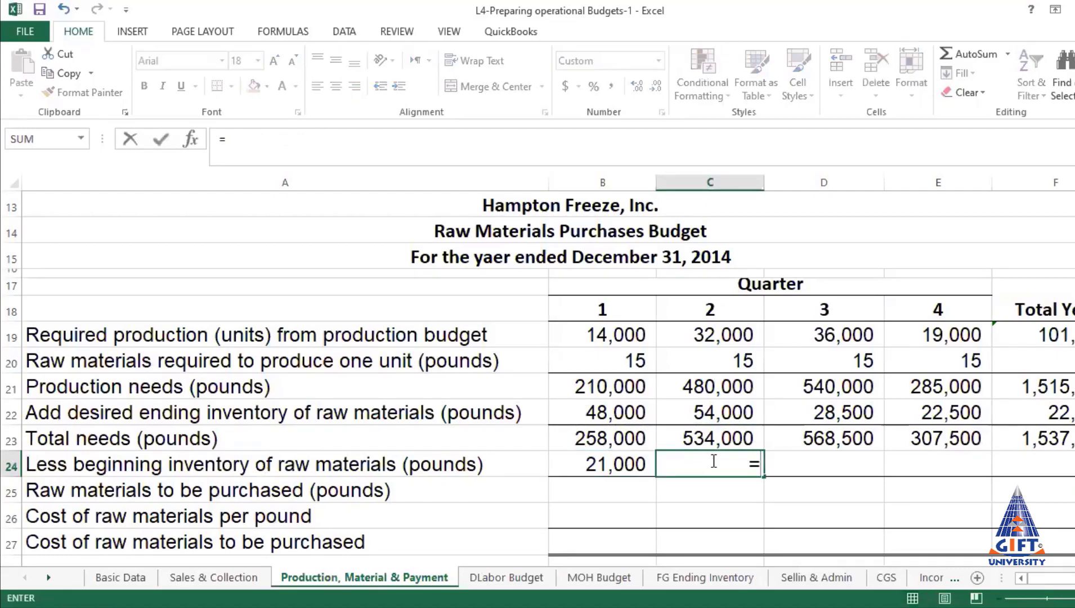
pyautogui.click(604, 412)
pyautogui.press('Return')
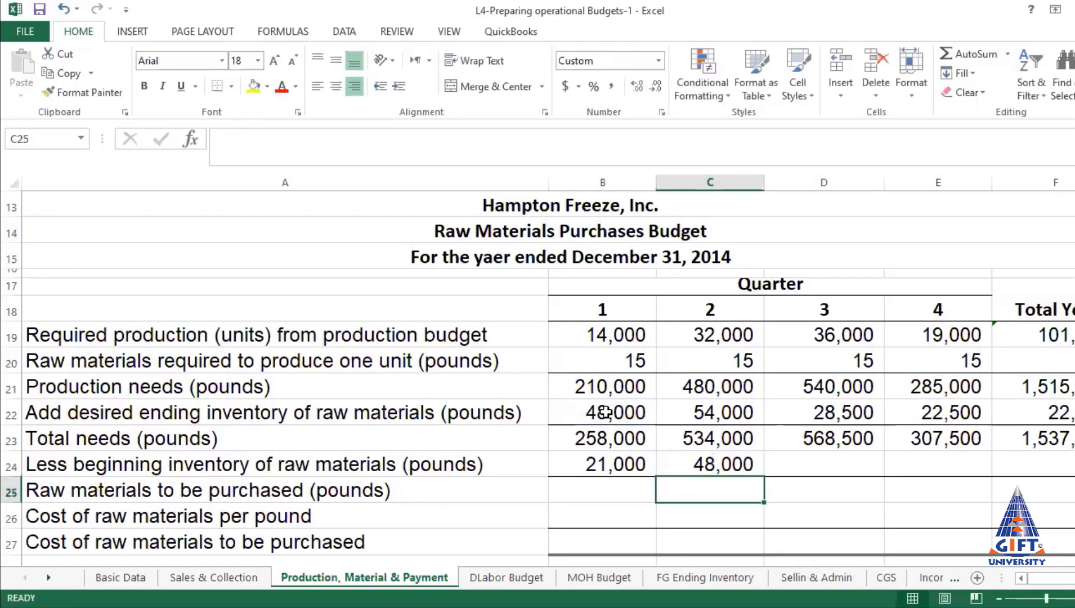
# - Link the third- and fourth-quarter beginning inventories to the preceding quarter's desired ending inventory, with =C22 in D24 and =D22 in E24
pyautogui.click(823, 462)
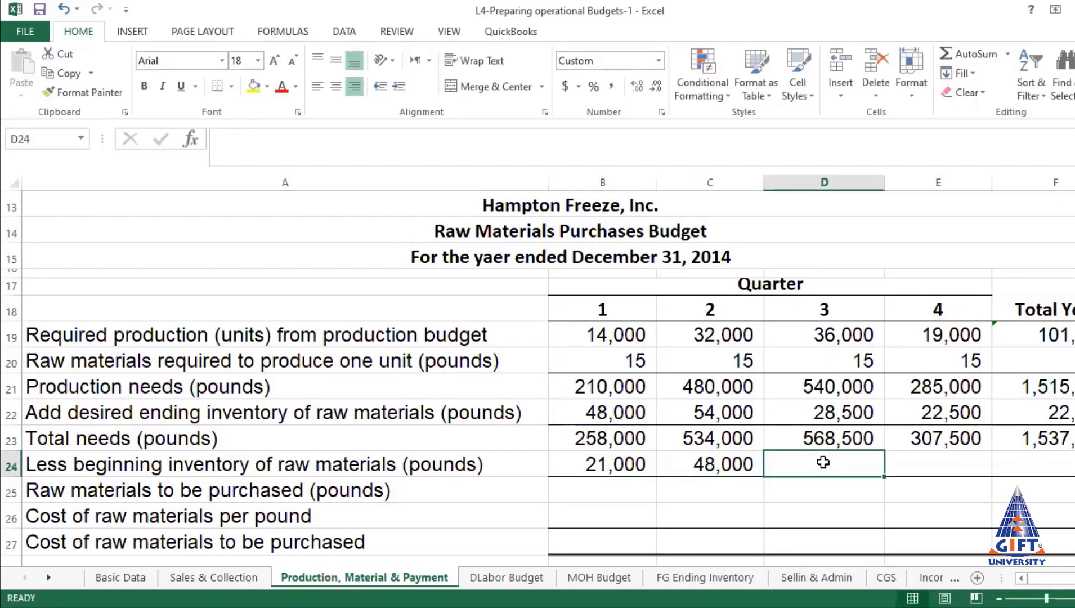
pyautogui.write('=')
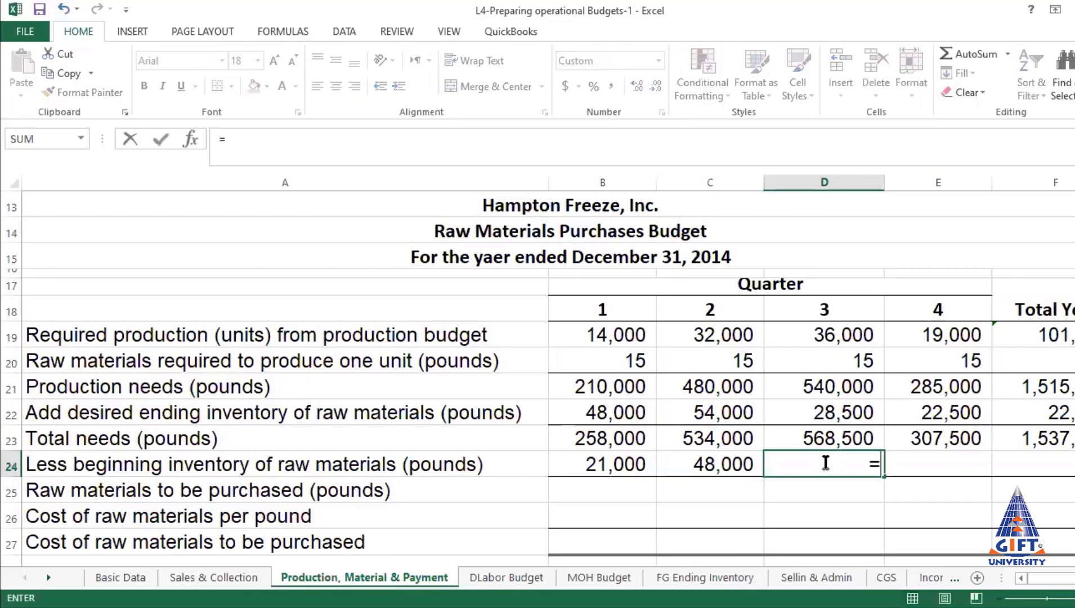
pyautogui.click(726, 412)
pyautogui.press('Return')
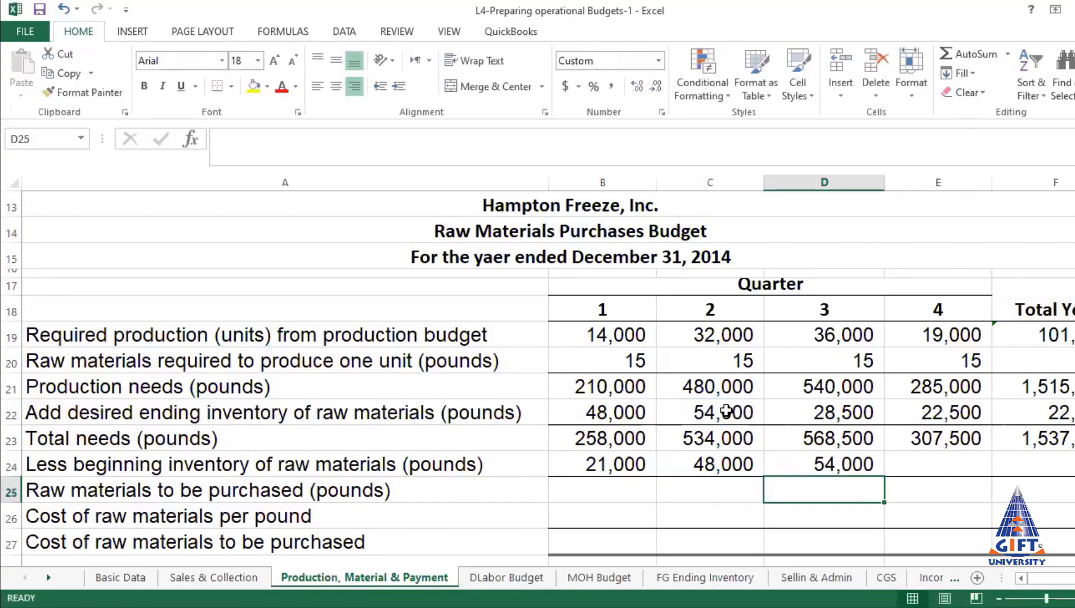
pyautogui.click(945, 462)
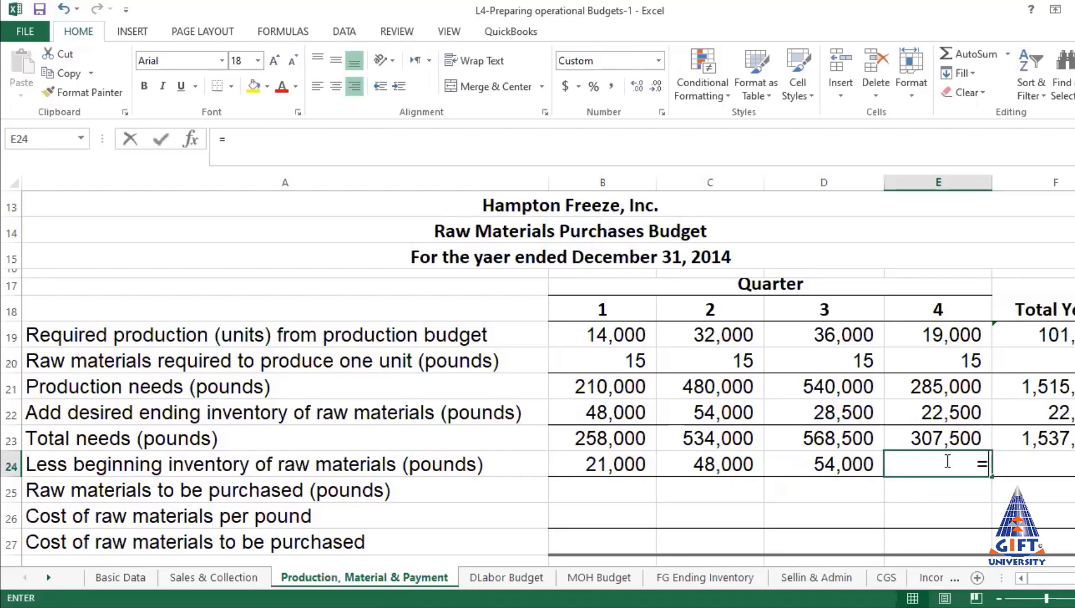
pyautogui.write('=')
pyautogui.click(839, 414)
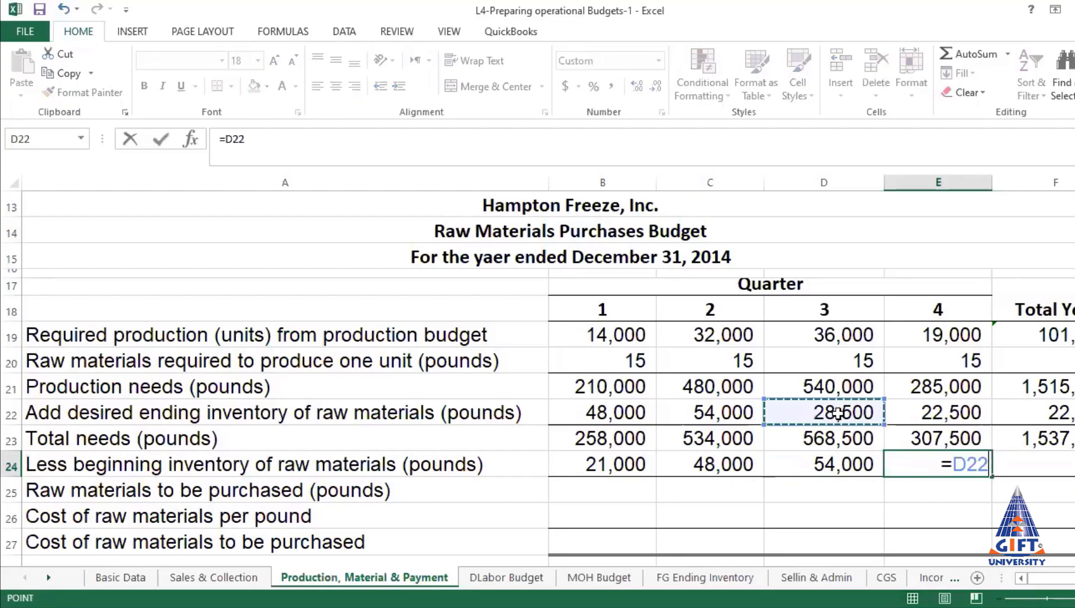
pyautogui.press('Return')
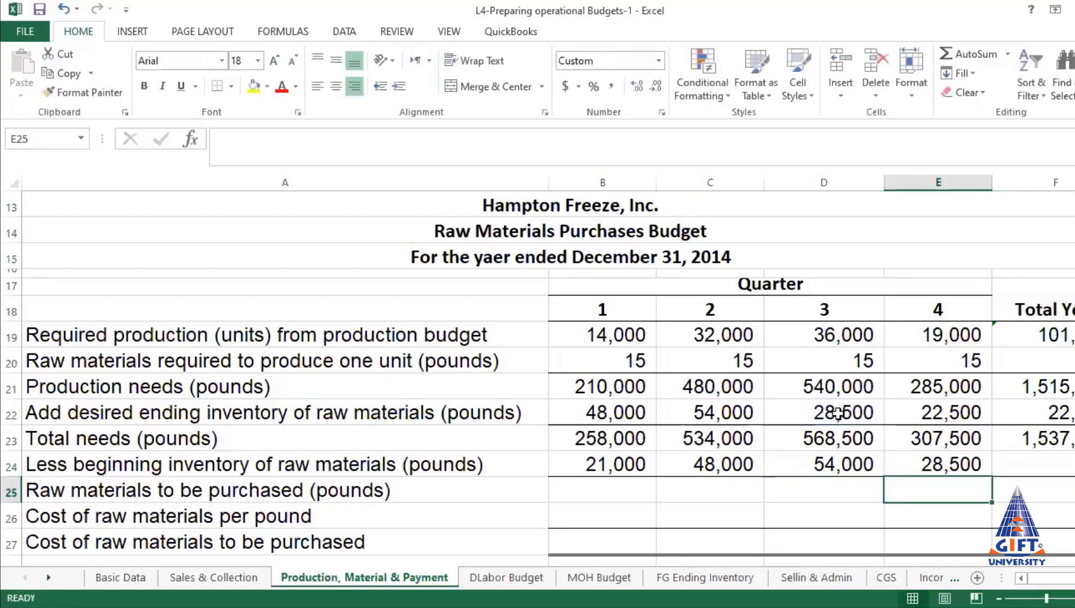
# - Link the total-year beginning raw materials inventory in F24 to the first quarter with =B24
pyautogui.click(1062, 463)
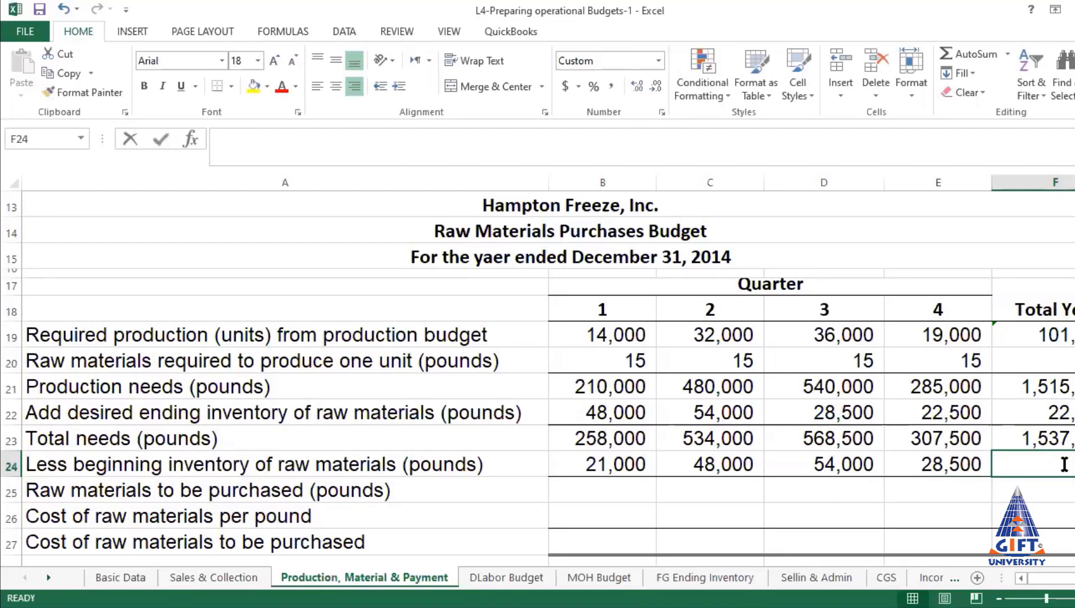
pyautogui.write('=')
pyautogui.click(602, 462)
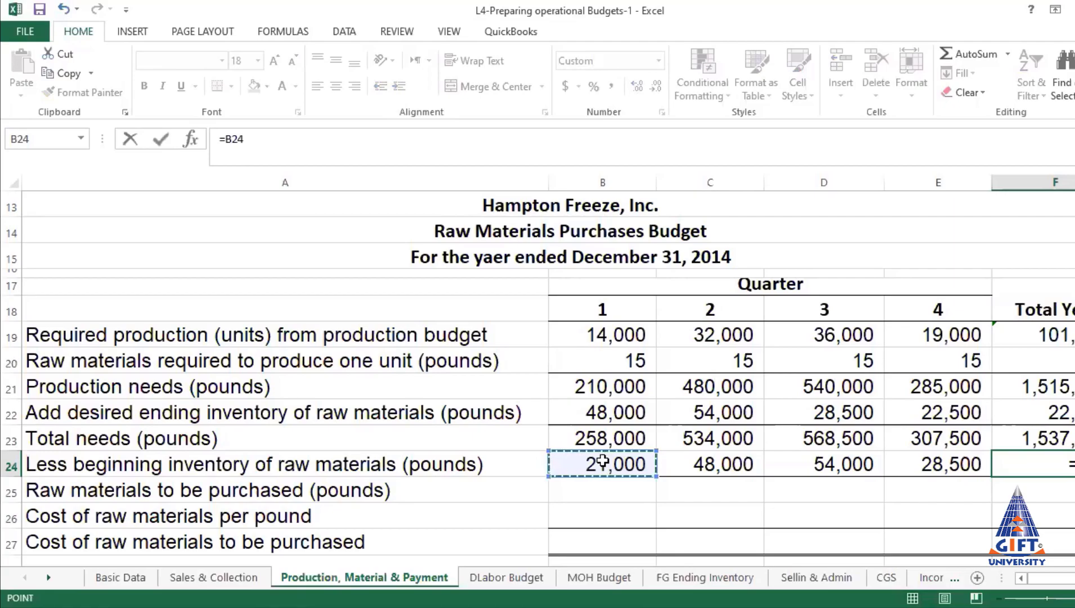
pyautogui.press('Return')
pyautogui.click(1056, 179)
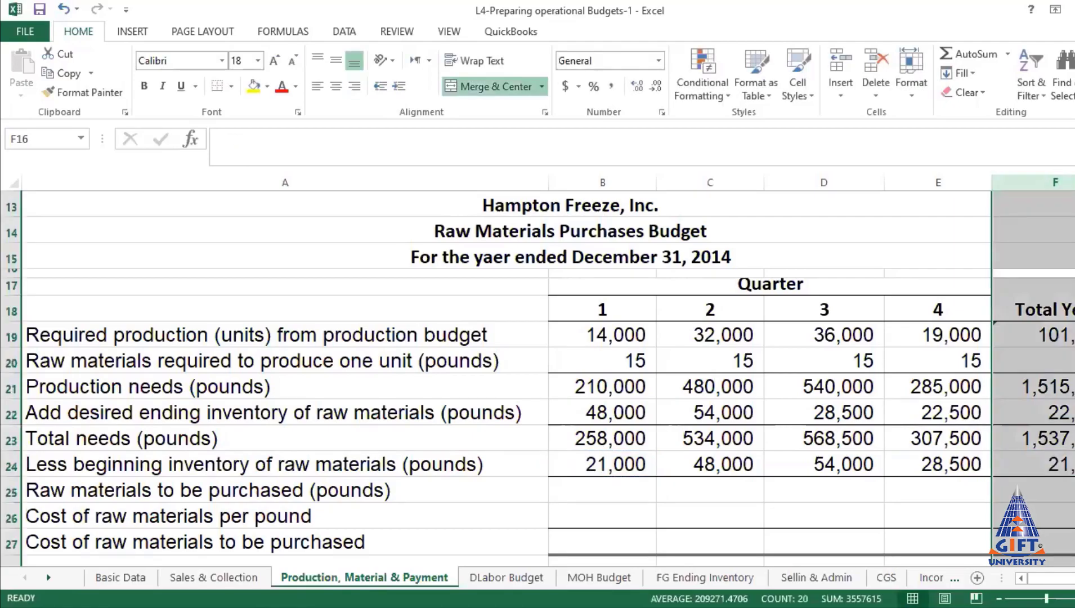
# - Examine which quarters supply the total-year ending inventory in F22 and beginning inventory in F24
pyautogui.click(1064, 416)
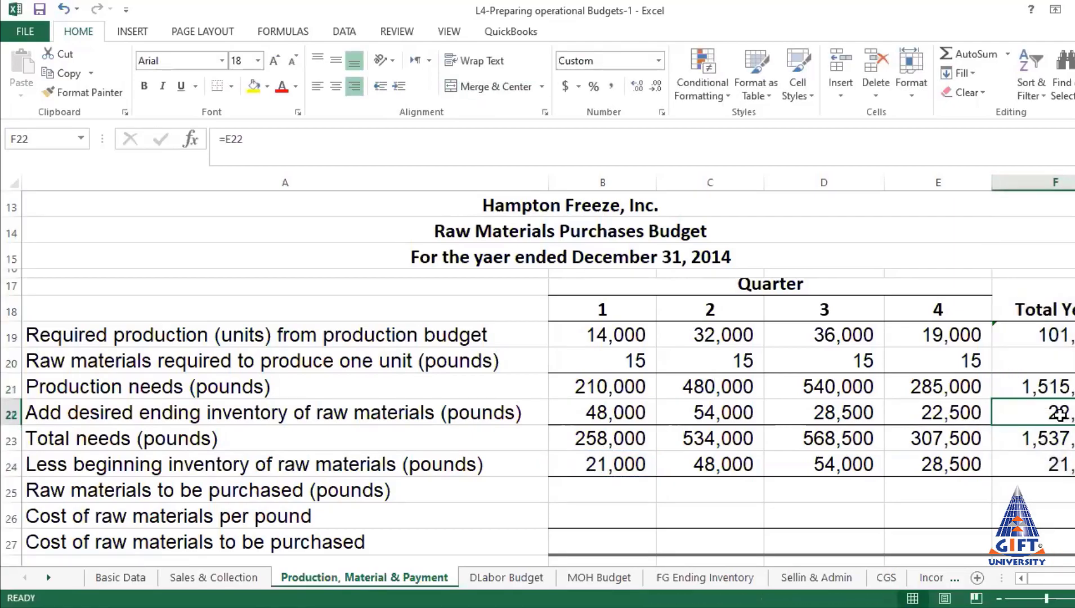
pyautogui.click(943, 417)
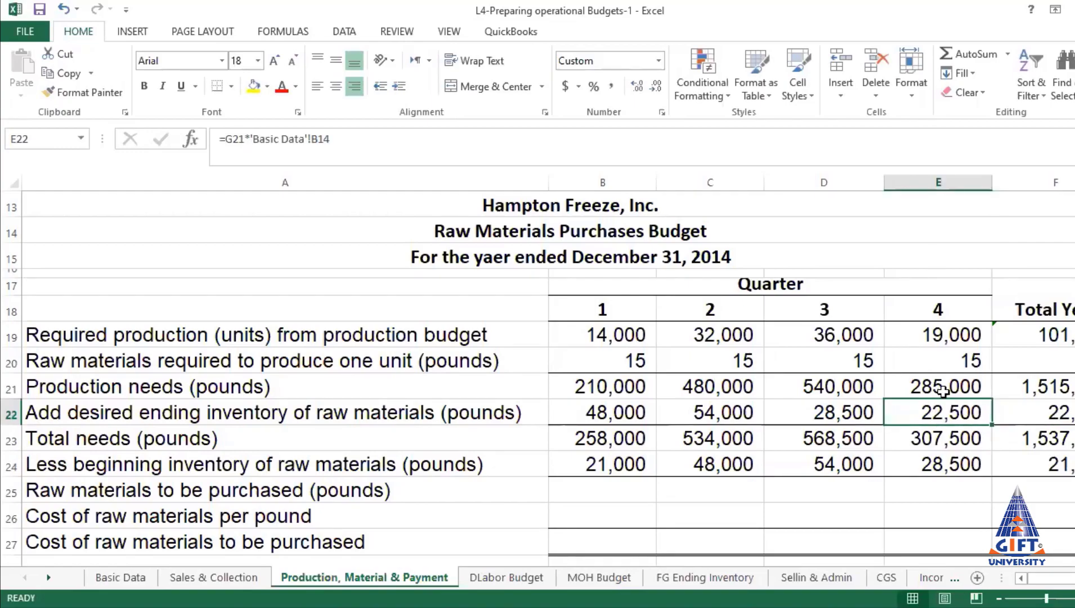
pyautogui.click(1058, 414)
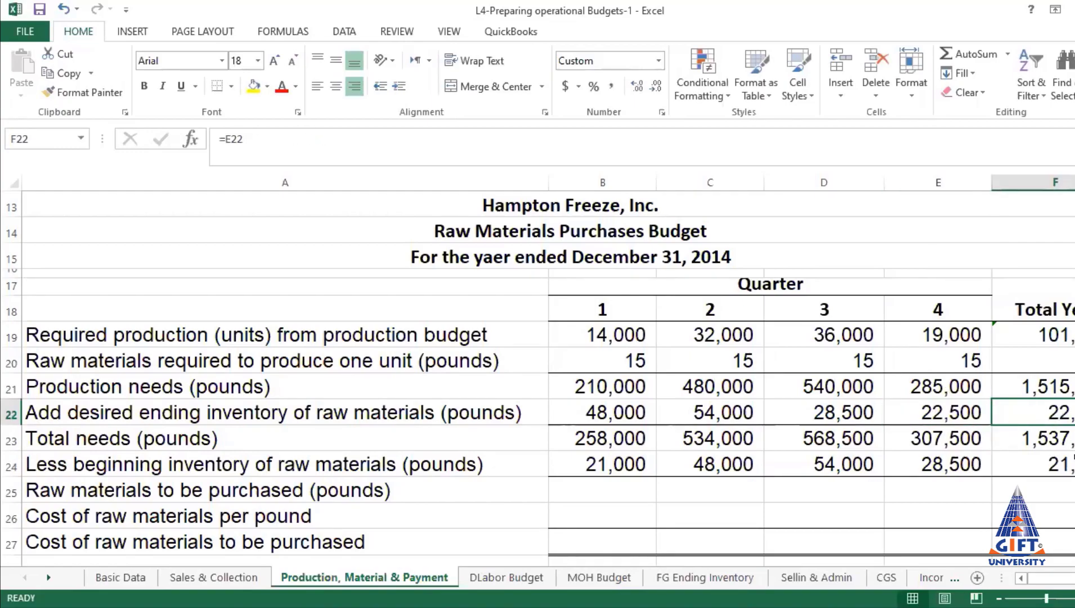
pyautogui.click(1071, 466)
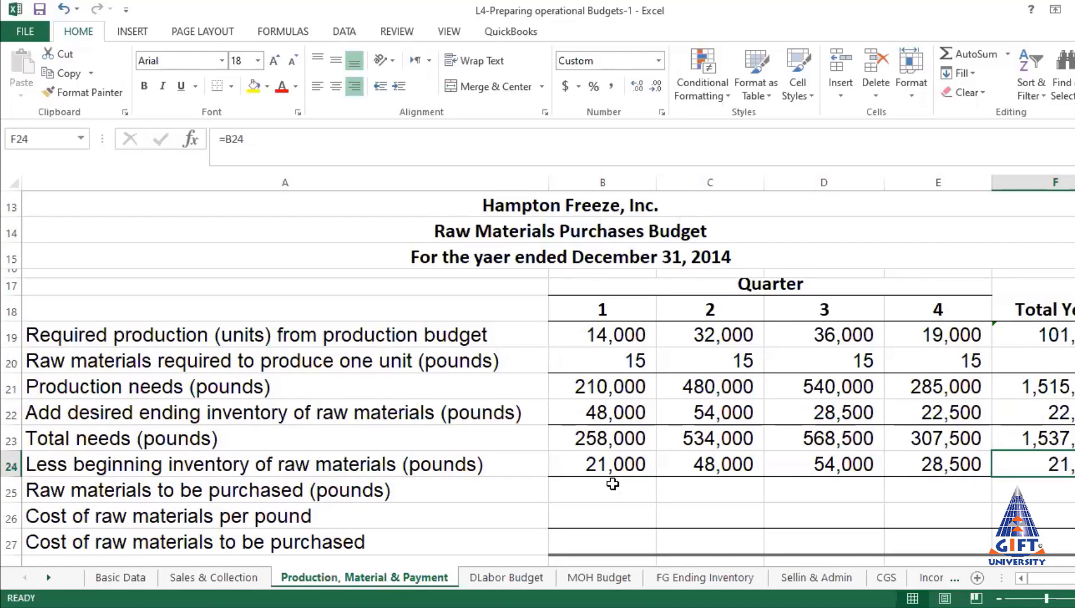
pyautogui.click(591, 469)
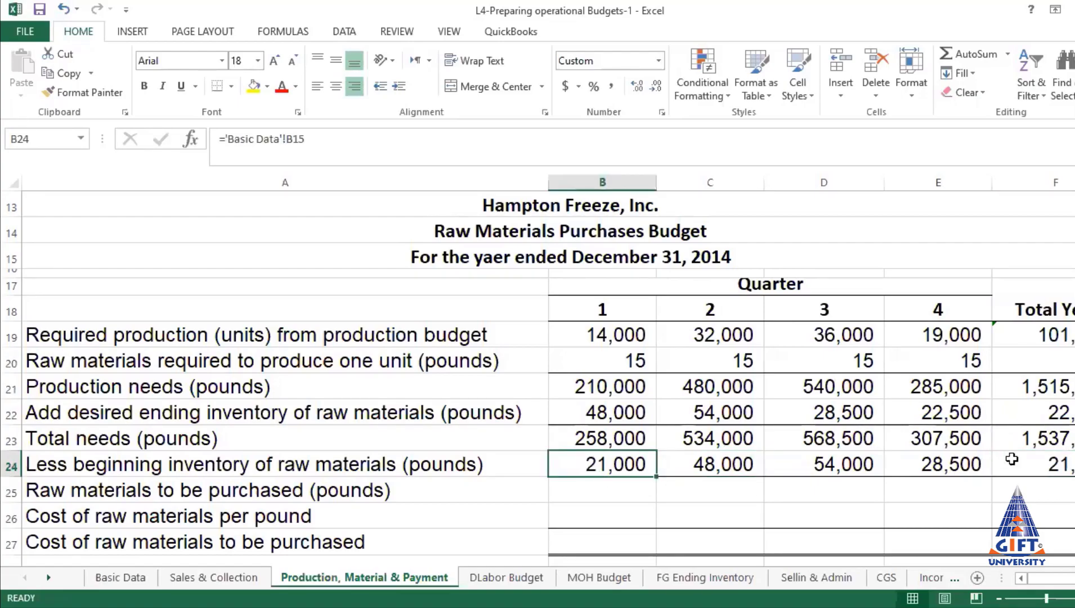
pyautogui.click(1044, 462)
# - Compare the quarterly ending inventories in B22:E22 and beginning inventories in B24:E24 with their total-year formulas in F22 and F24
pyautogui.moveTo(591, 415); pyautogui.dragTo(935, 403)
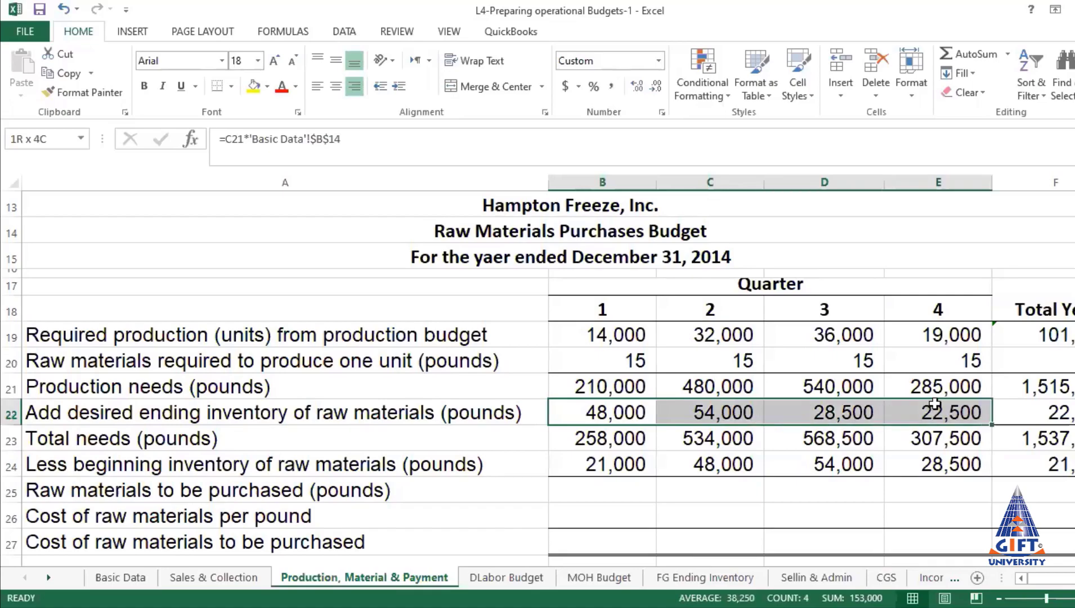
pyautogui.click(1066, 412)
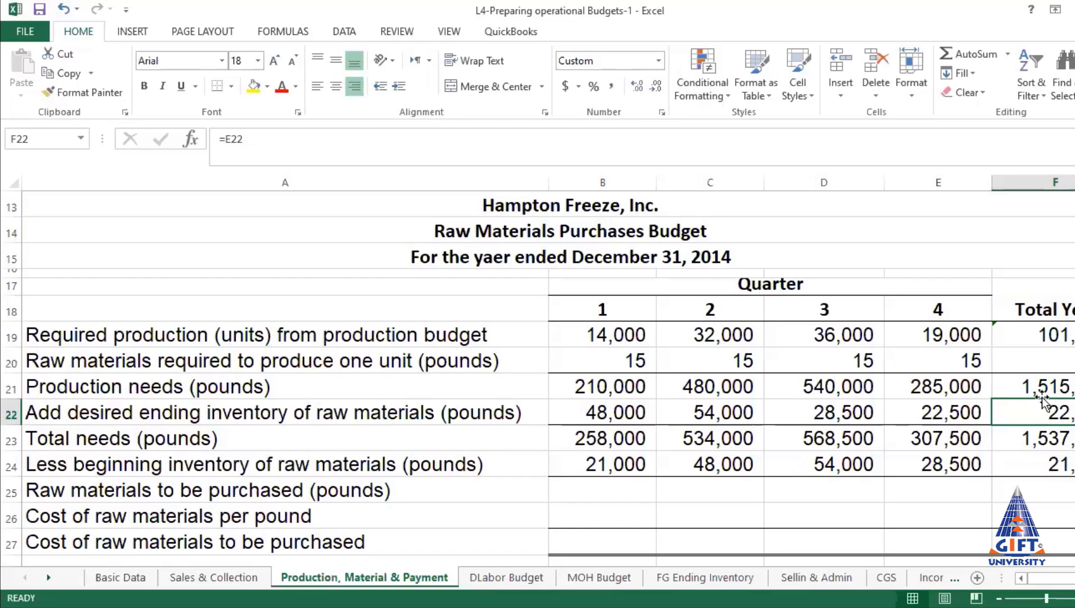
pyautogui.moveTo(612, 469); pyautogui.dragTo(964, 467)
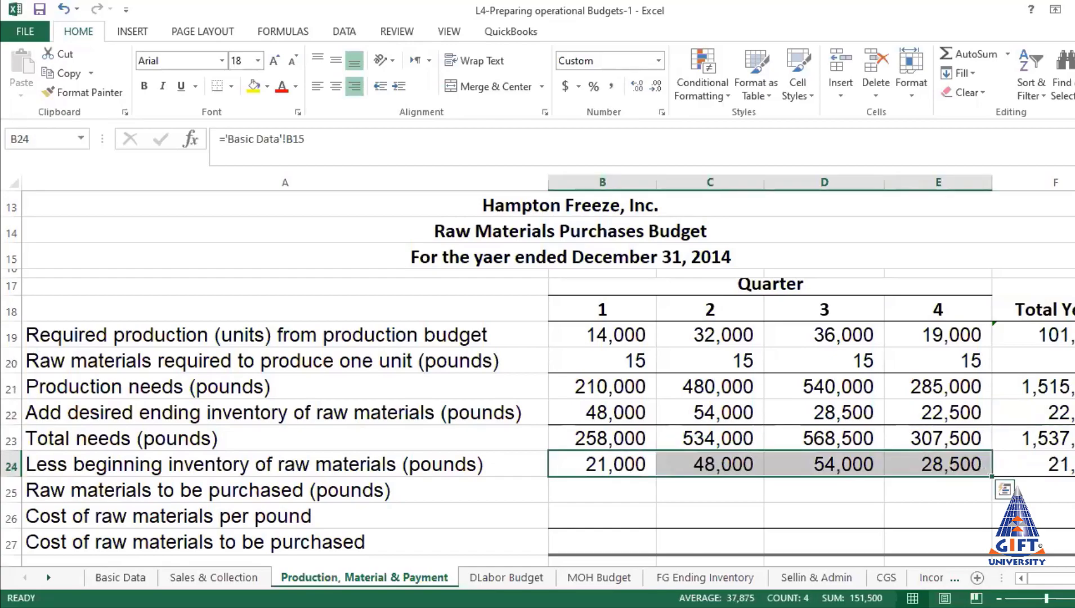
pyautogui.click(1061, 404)
pyautogui.press('Down')
pyautogui.press('Down')
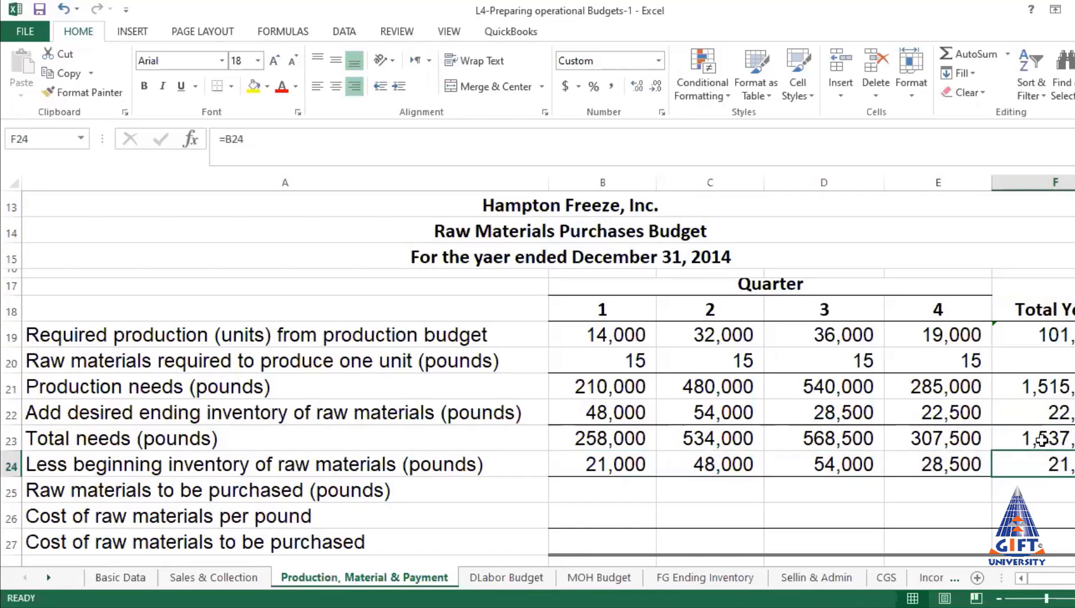
pyautogui.click(1067, 413)
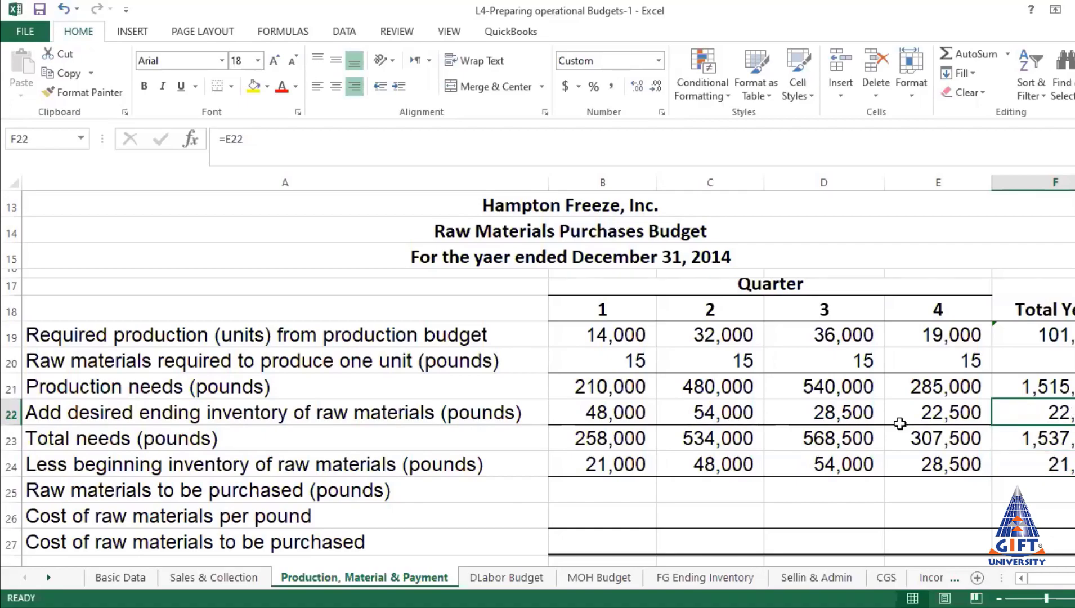
pyautogui.click(928, 410)
pyautogui.click(1054, 455)
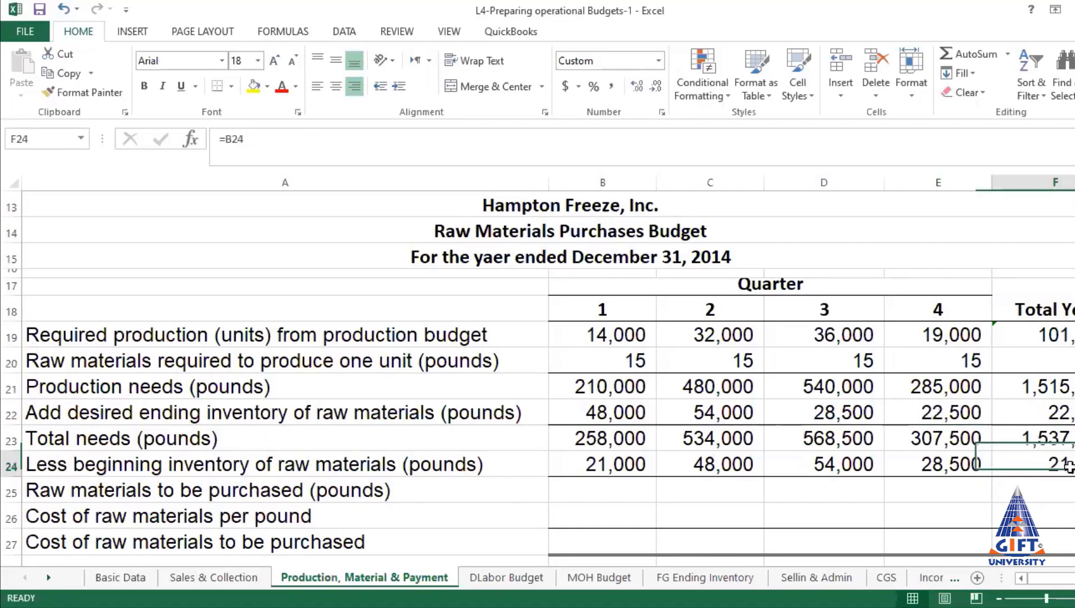
pyautogui.click(602, 466)
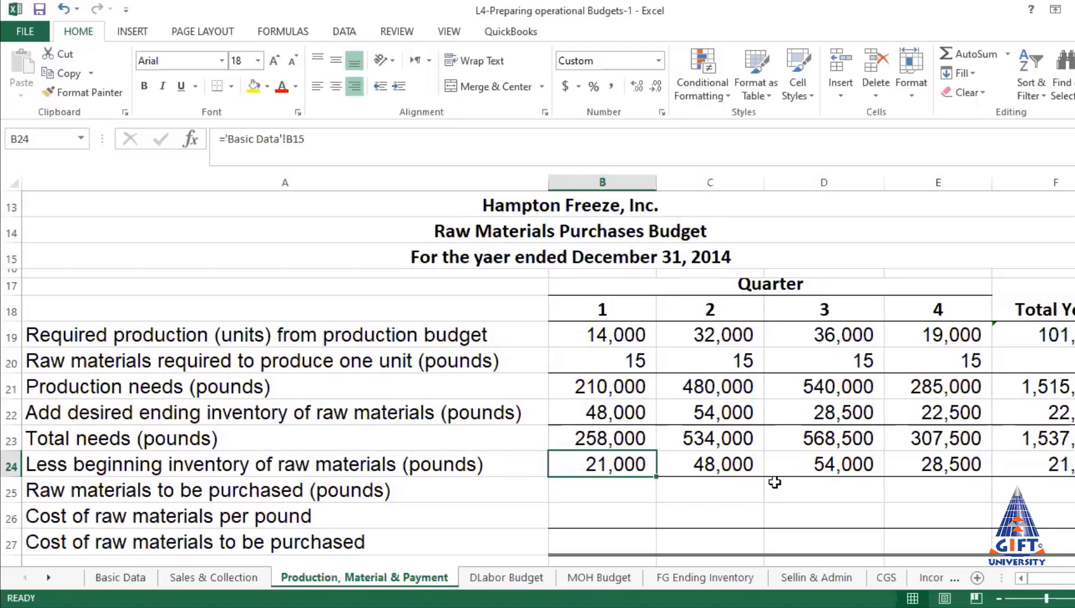
# - Calculate the first quarter's raw materials to be purchased in B25 as total needs less beginning inventory with =B23-B24
pyautogui.scroll(-1, 775, 482)
pyautogui.click(607, 353)
pyautogui.click(617, 382)
pyautogui.click(614, 406)
pyautogui.write('=')
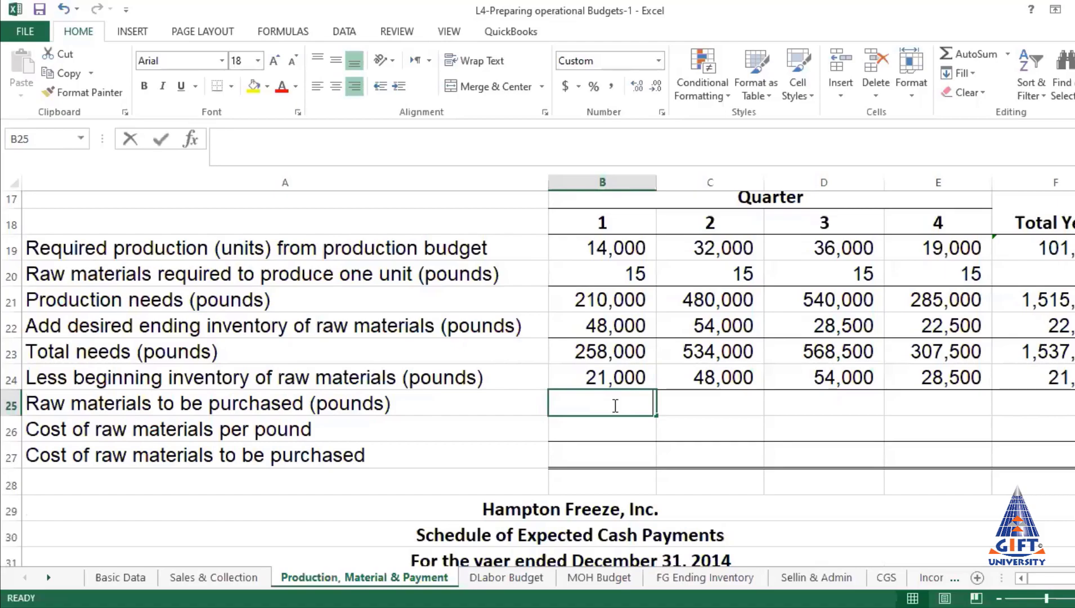
pyautogui.click(617, 348)
pyautogui.write('-')
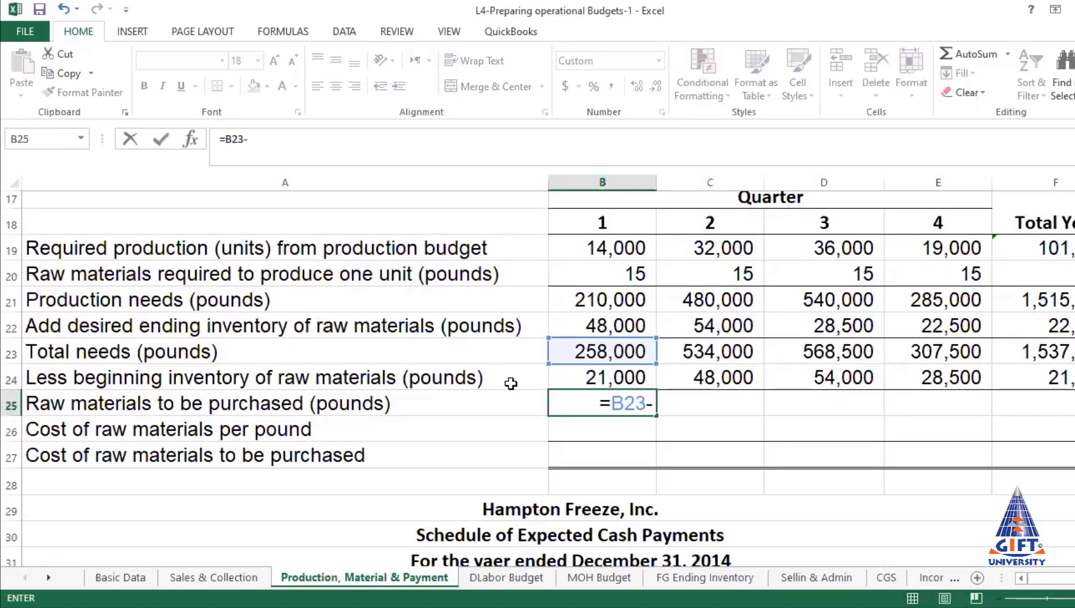
pyautogui.click(593, 376)
pyautogui.press('Return')
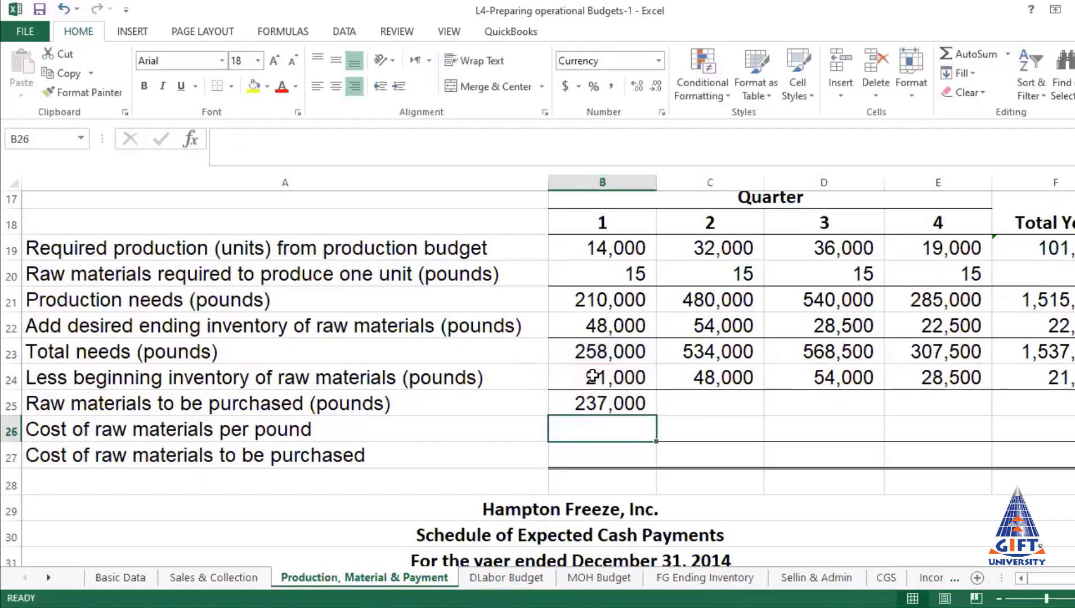
pyautogui.click(625, 403)
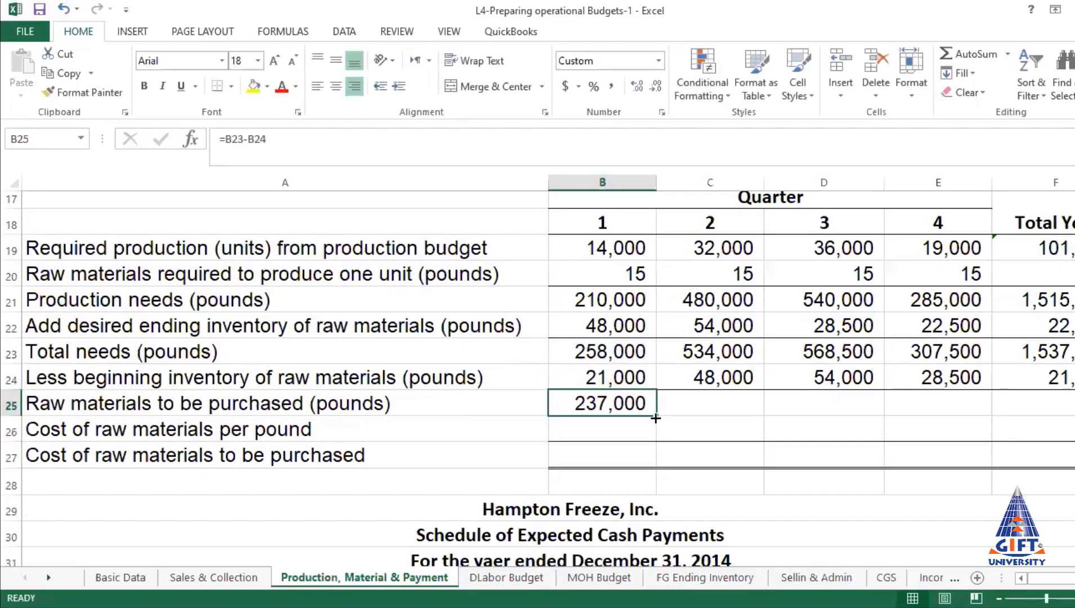
# - Copy the raw materials to be purchased formula from B25 across C25:F25 and check the resulting formulas for each quarter
pyautogui.moveTo(659, 418); pyautogui.dragTo(1051, 419)
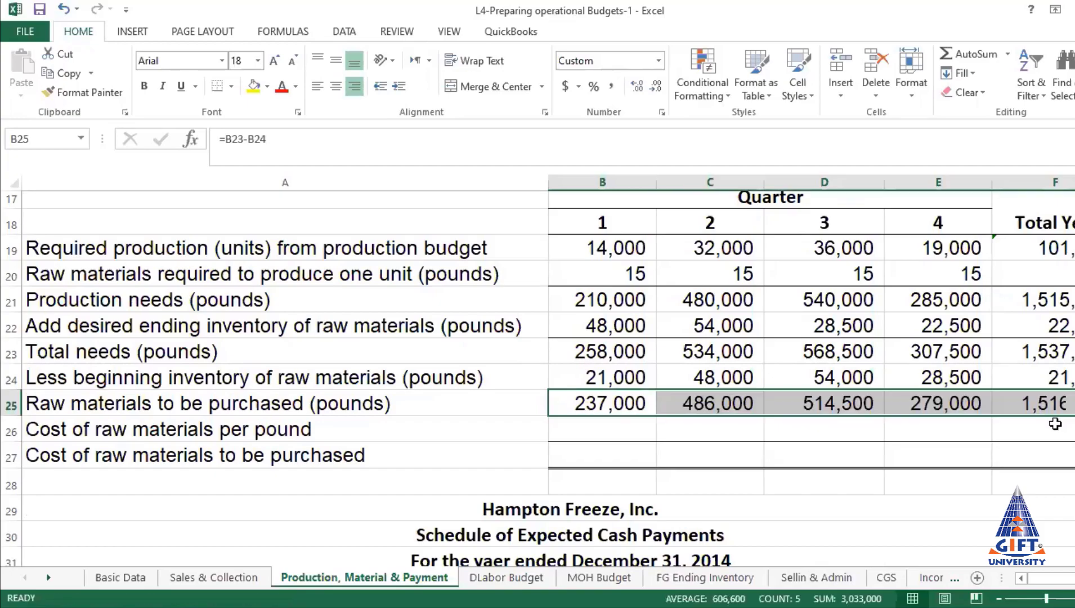
pyautogui.click(587, 405)
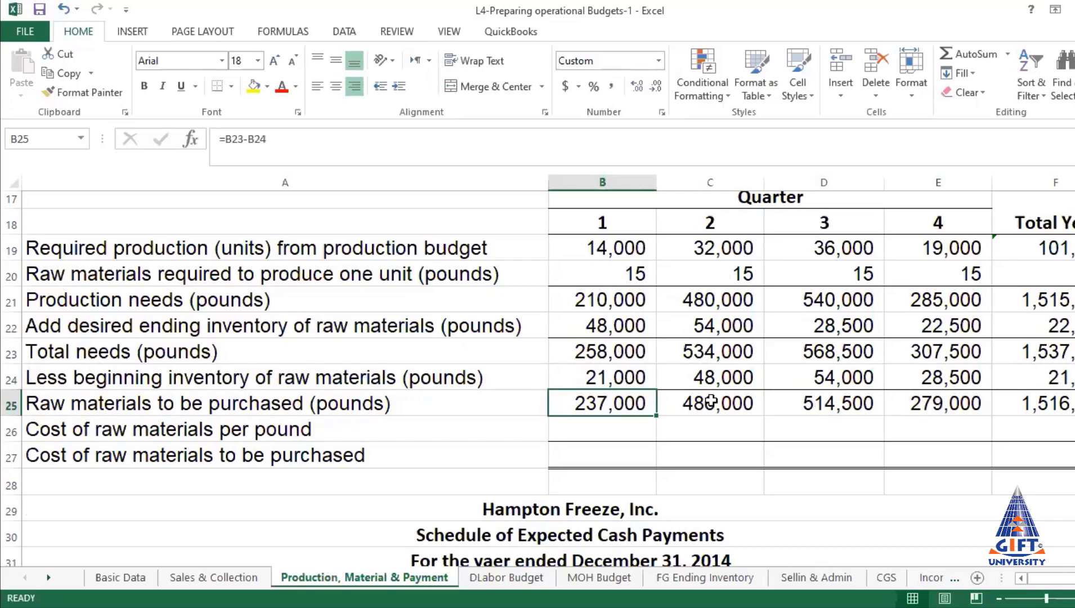
pyautogui.click(739, 408)
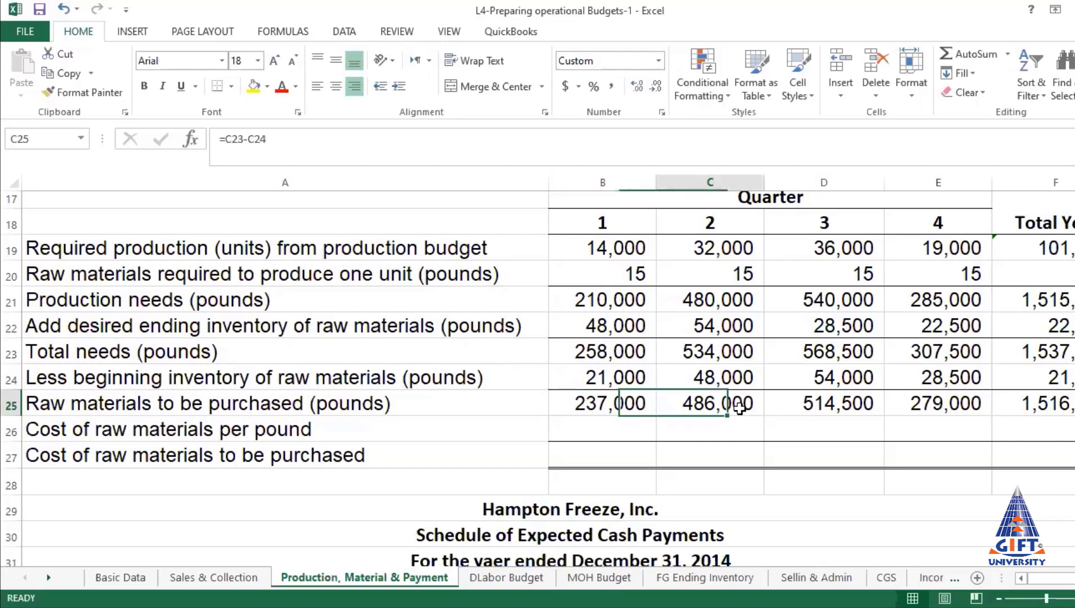
pyautogui.click(830, 404)
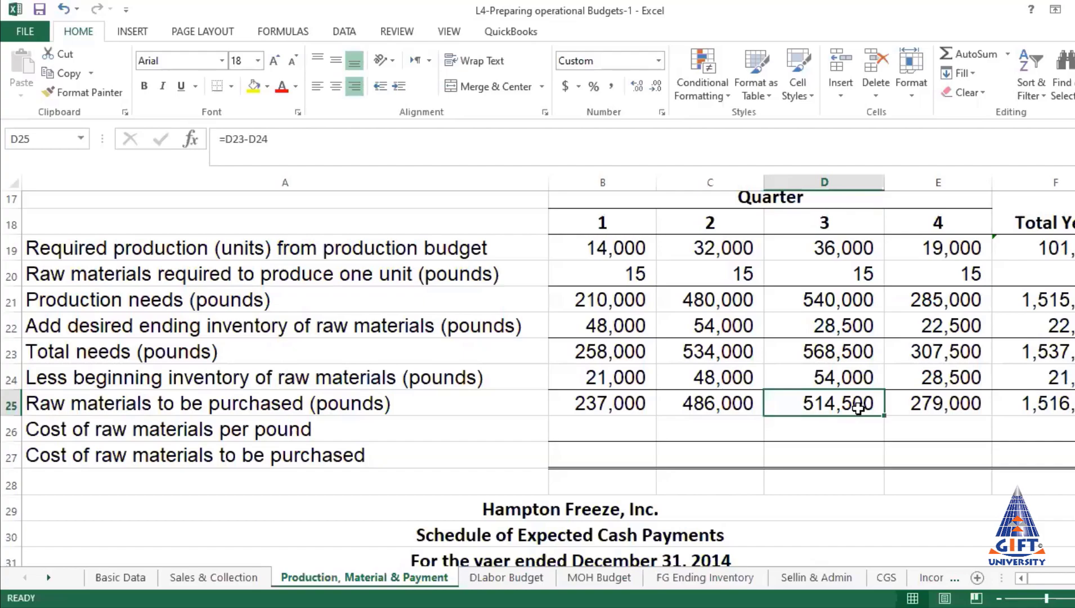
pyautogui.click(951, 406)
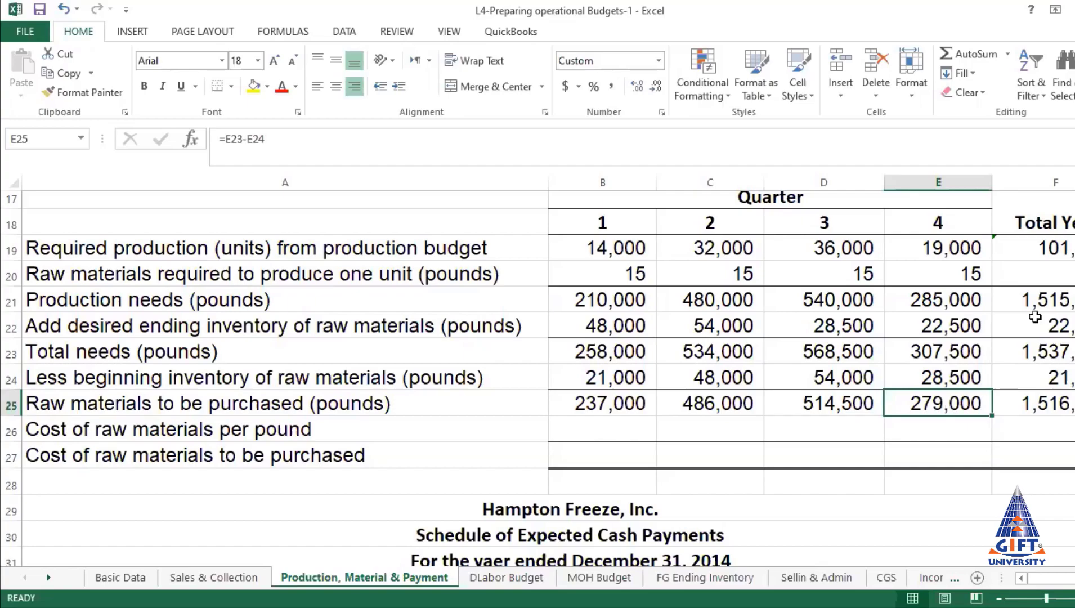
pyautogui.click(1048, 404)
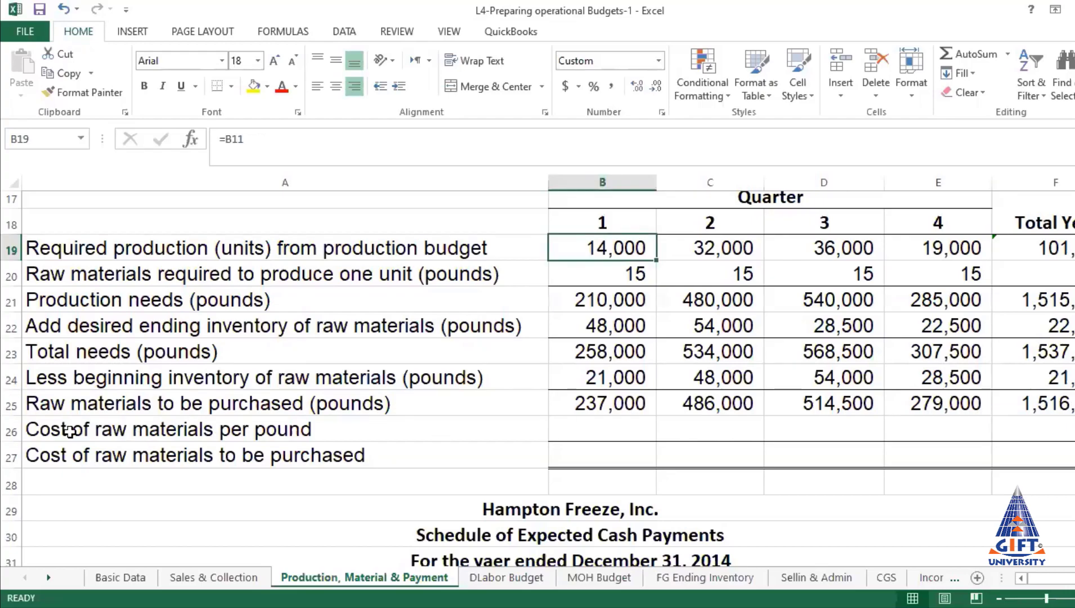
# - Link the first quarter's cost of raw materials per pound in B26 to the raw material cost with ='Basic Data'!B16
pyautogui.click(595, 423)
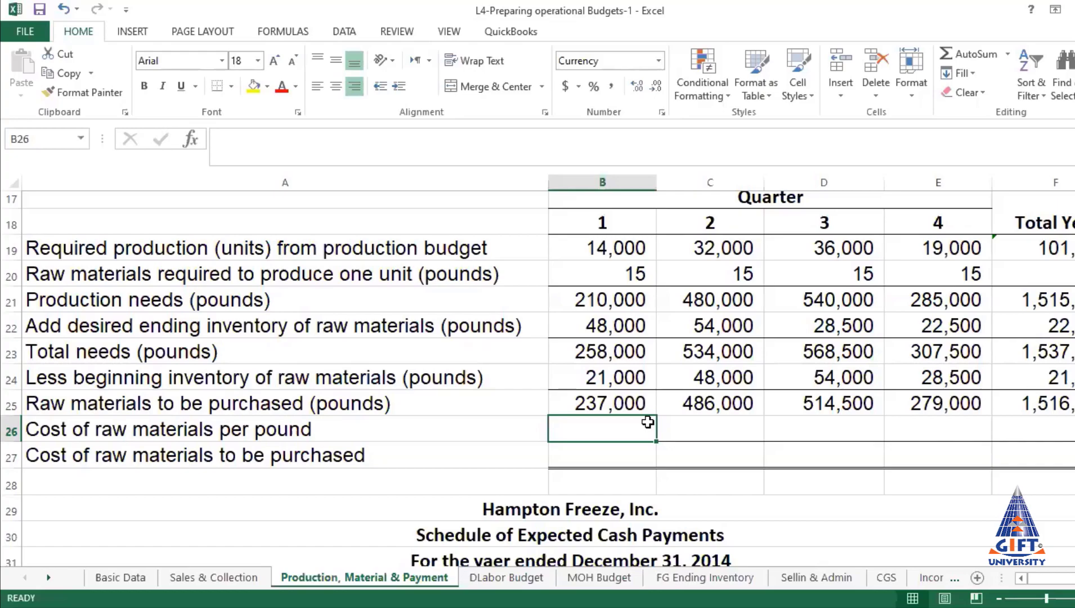
pyautogui.write('=')
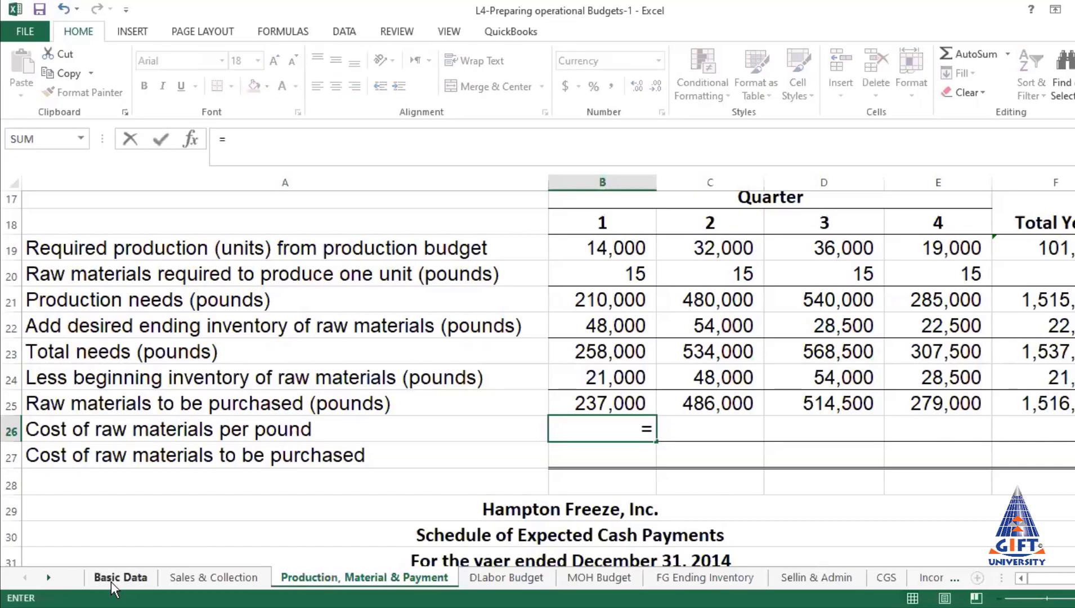
pyautogui.click(115, 579)
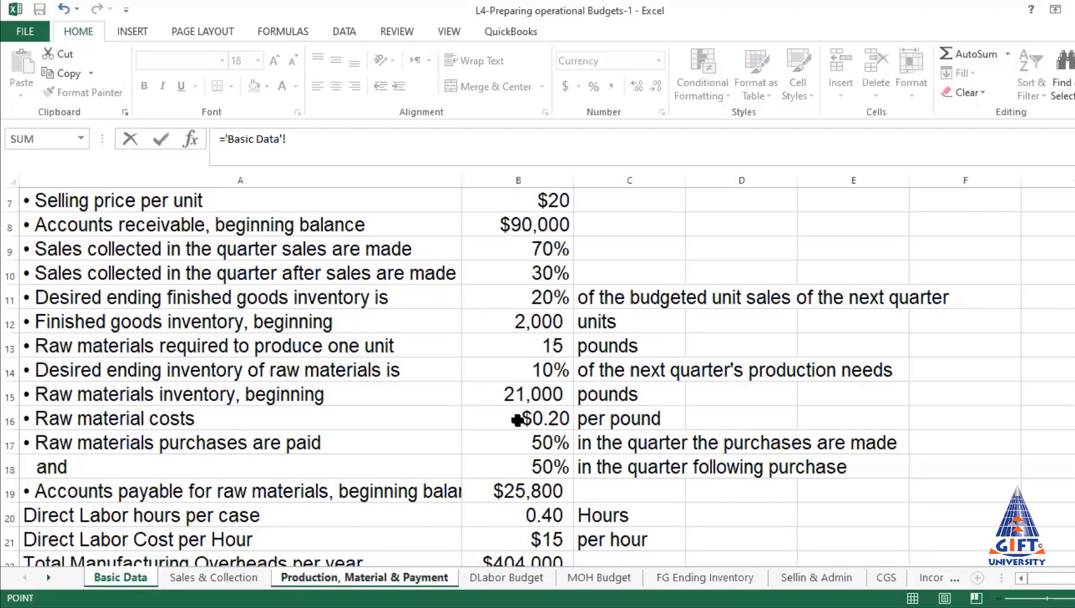
pyautogui.click(538, 419)
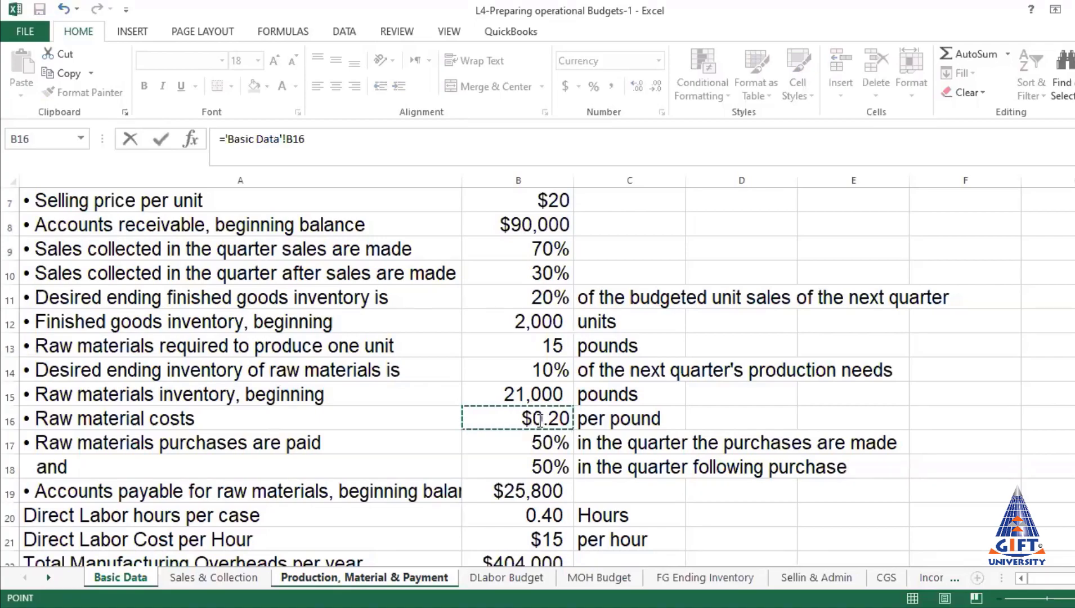
pyautogui.press('Return')
# - Make the Basic Data reference in B26 absolute as $B$16 and copy the cost per pound across C26:F26
pyautogui.click(609, 429)
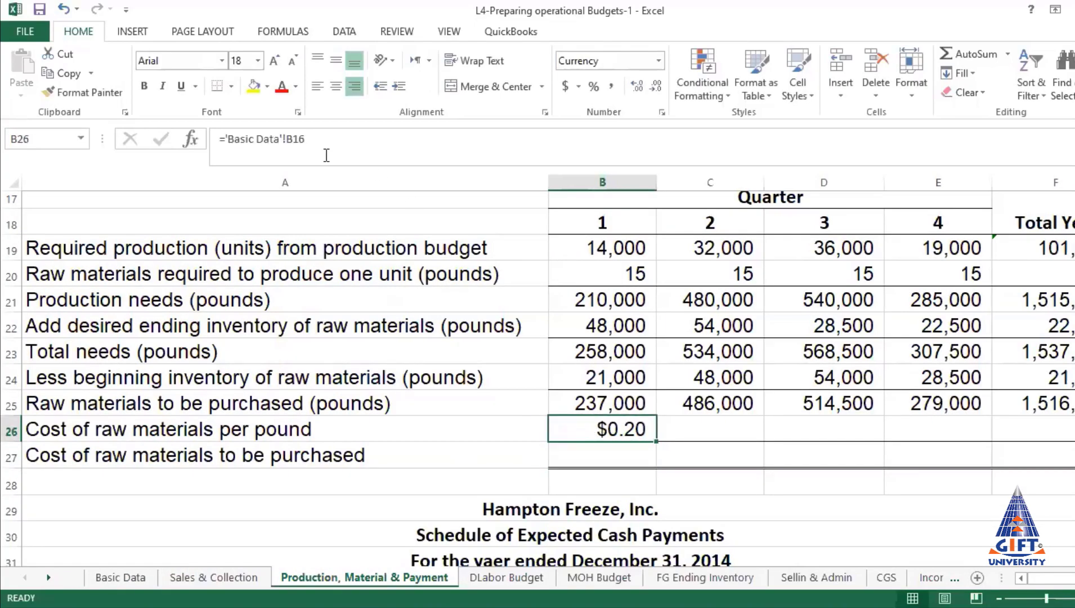
pyautogui.click(295, 138)
pyautogui.press('F4')
pyautogui.press('Return')
pyautogui.click(619, 431)
pyautogui.moveTo(657, 442); pyautogui.dragTo(1068, 474)
# - Calculate the first quarter's cost of raw materials to be purchased in B27 as pounds times cost per pound with =B25*B26
pyautogui.click(619, 452)
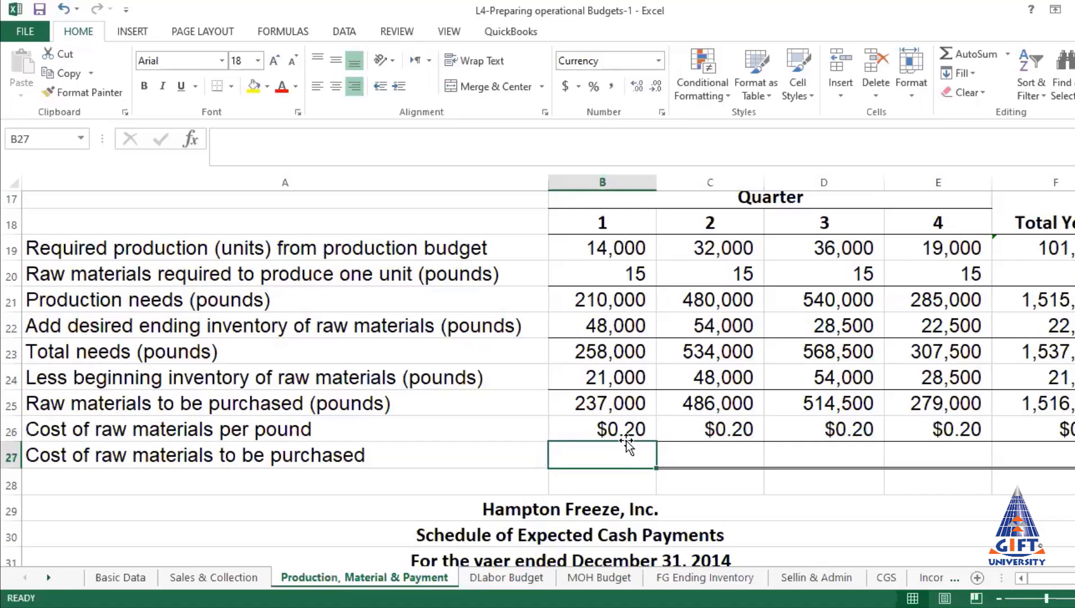
pyautogui.write('=')
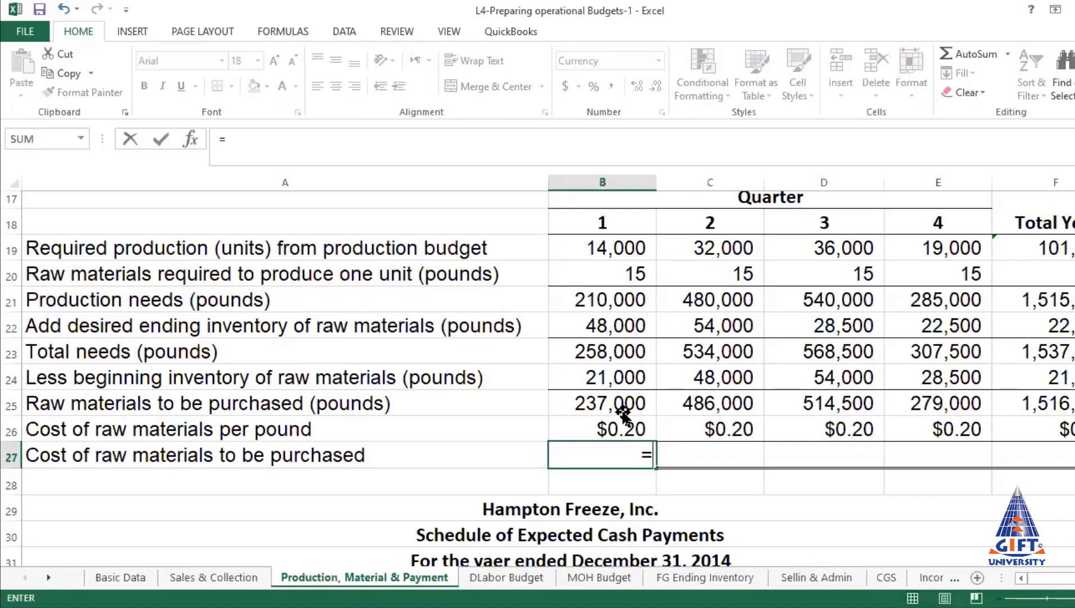
pyautogui.click(623, 414)
pyautogui.write('*')
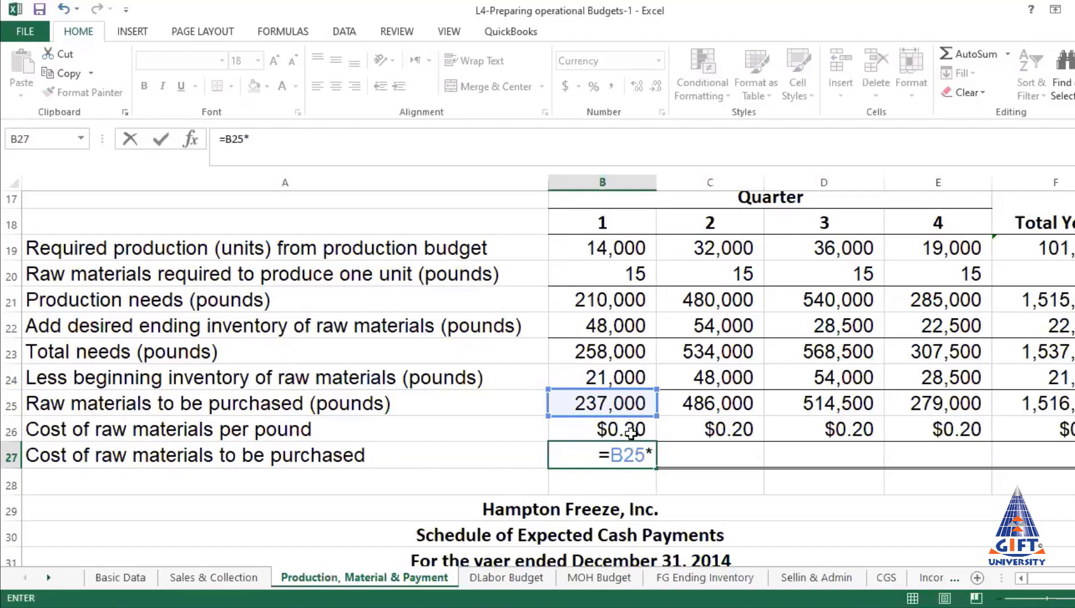
pyautogui.click(630, 432)
pyautogui.press('Return')
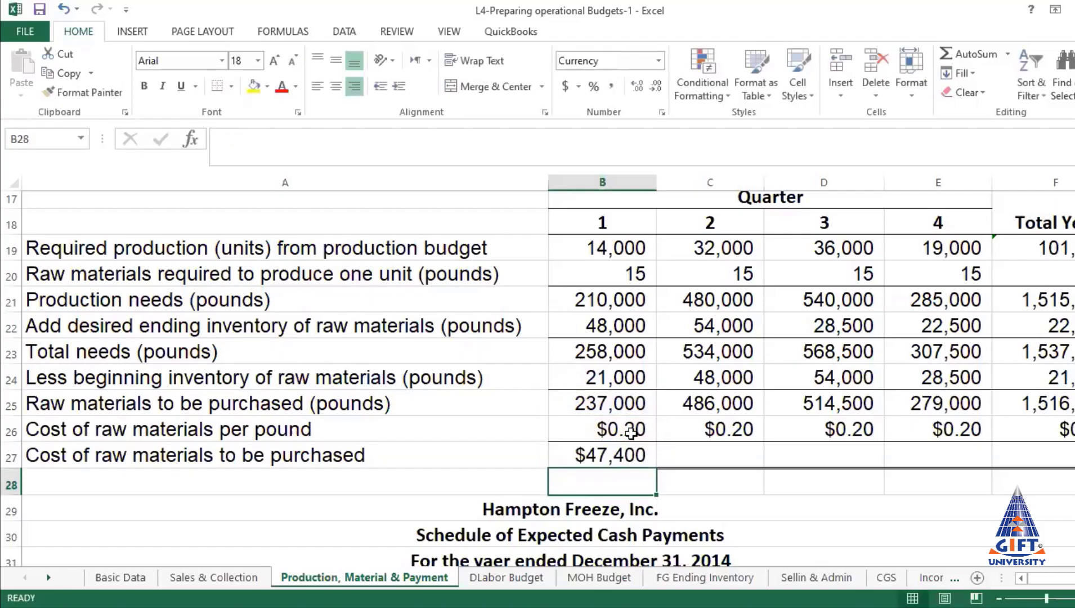
# - Copy the purchase cost formula from B27 across C27:F27 and review the quarterly and total-year figures in rows 19 to 27
pyautogui.click(622, 456)
pyautogui.moveTo(658, 468); pyautogui.dragTo(1036, 467)
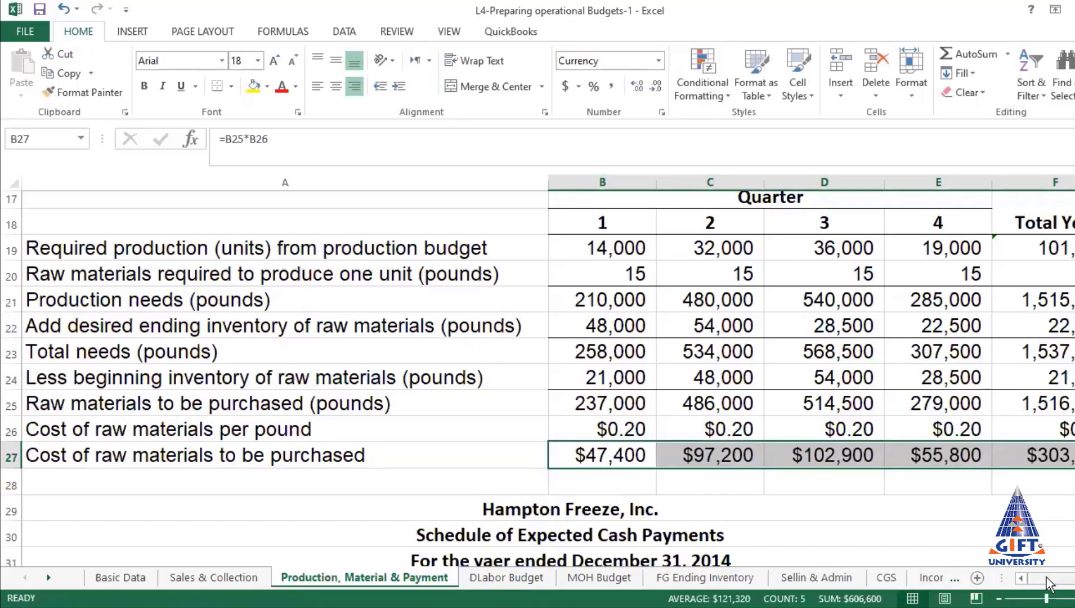
pyautogui.moveTo(1049, 583); pyautogui.dragTo(1048, 586)
pyautogui.moveTo(1065, 584); pyautogui.dragTo(1068, 585)
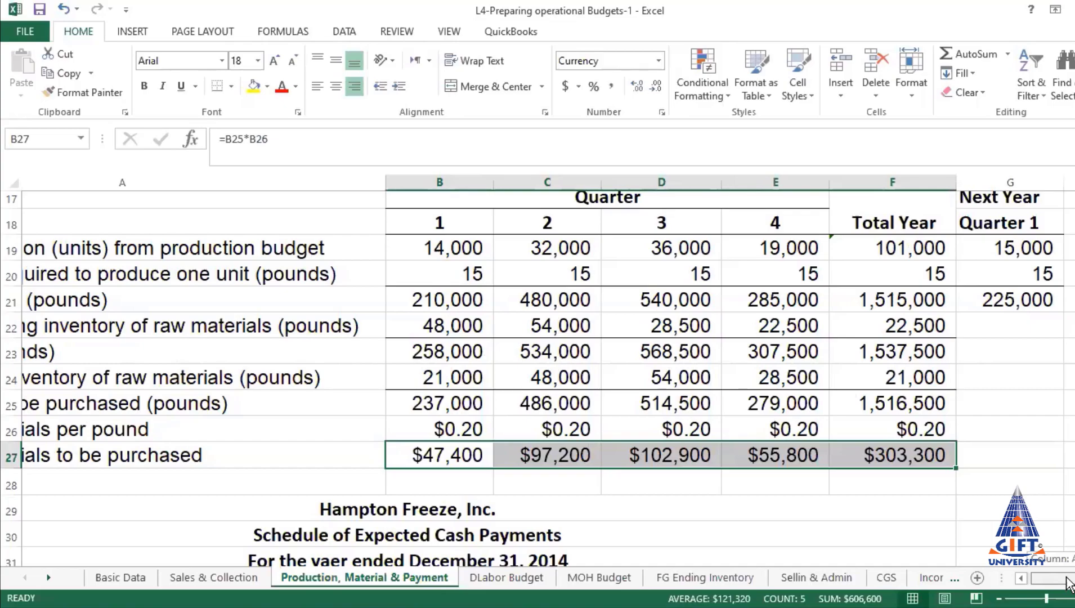
pyautogui.moveTo(1067, 585); pyautogui.dragTo(1068, 585)
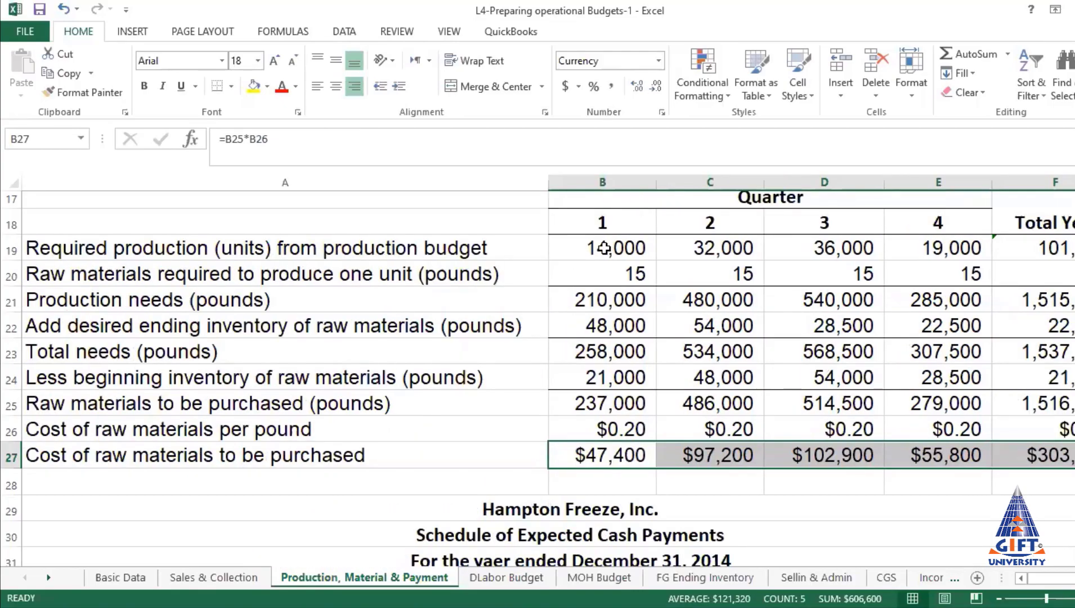
pyautogui.moveTo(601, 253); pyautogui.dragTo(1047, 403)
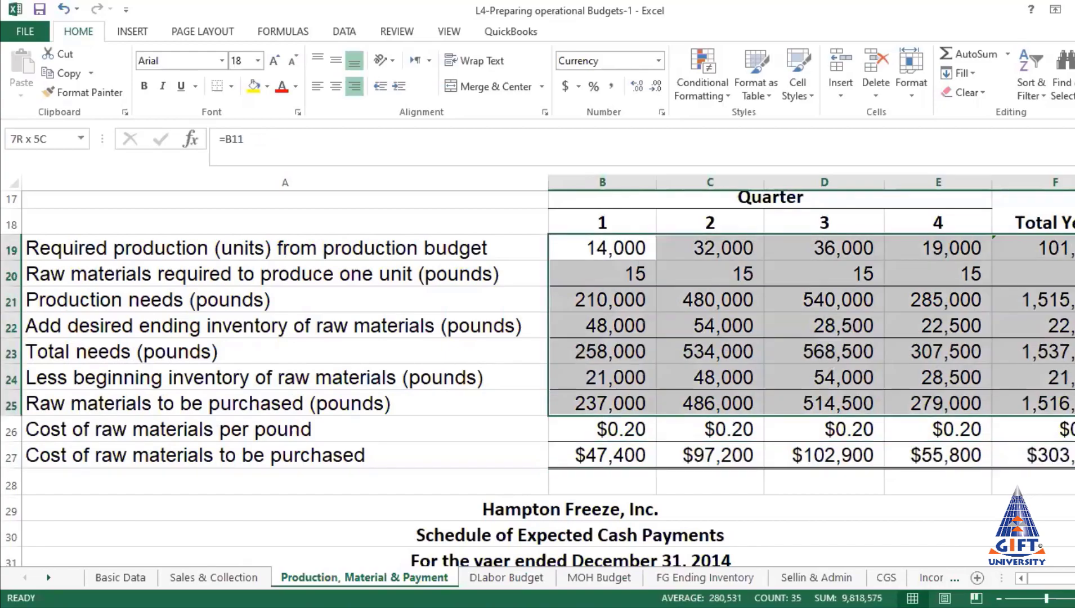
pyautogui.moveTo(608, 454); pyautogui.dragTo(1060, 468)
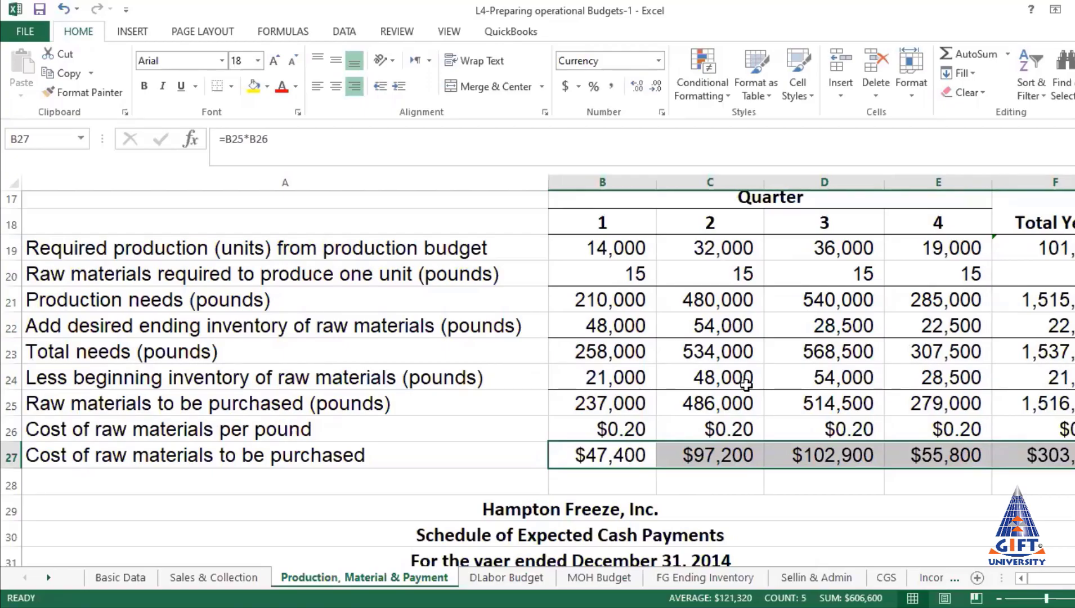